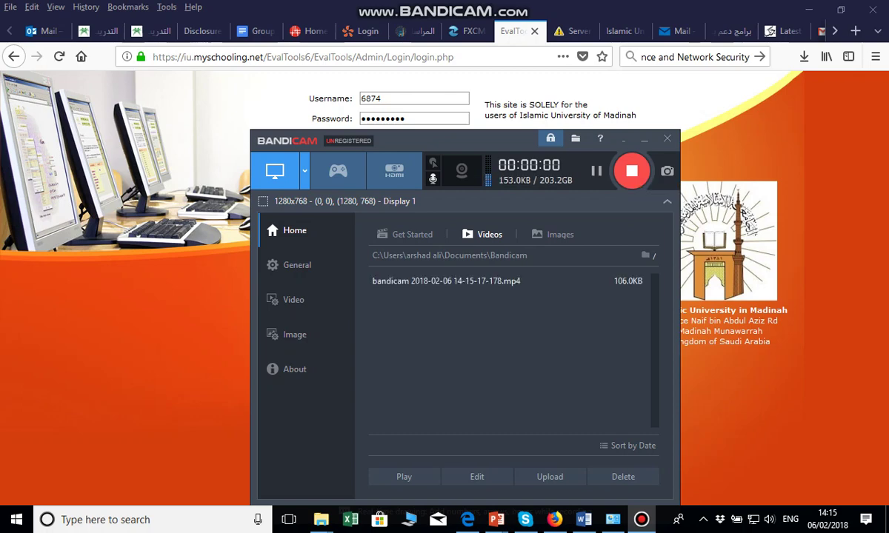
Minimize the recorder window, log in with the prefilled credentials, and open My Course Portfolio in the Faculty Office.
left_click(644, 138)
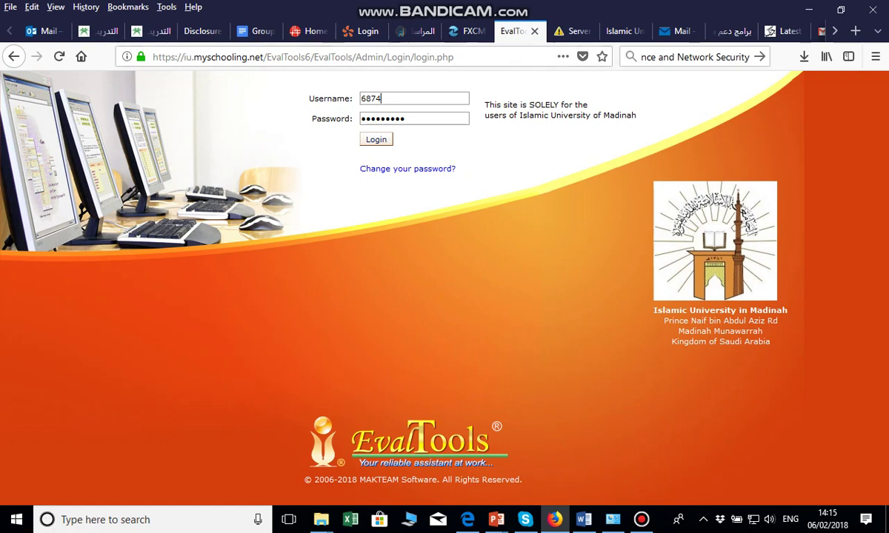
key("Return")
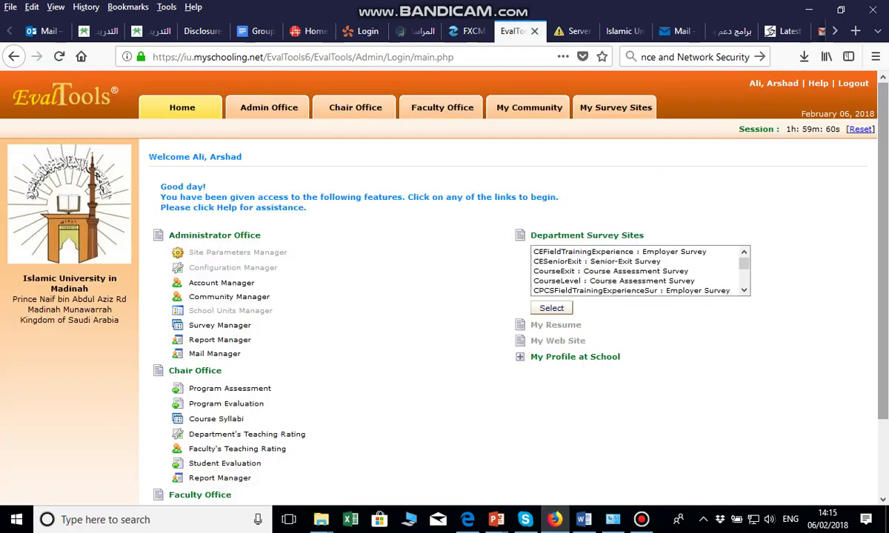
scroll(222, 415, "down", 2)
left_click(226, 425)
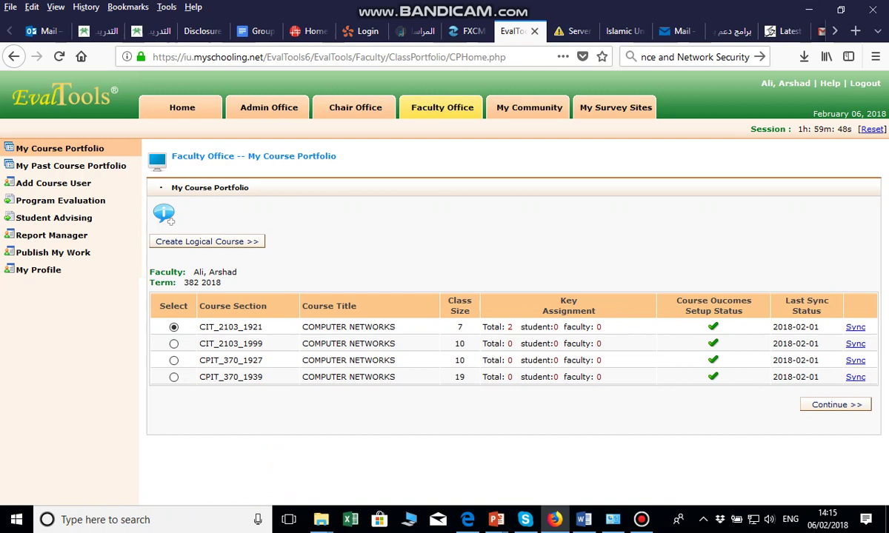
Open the portfolio of course section CIT_2103_1921 COMPUTER NETWORKS and go to its course portfolio setup.
left_click(174, 344)
left_click(174, 327)
left_click(835, 404)
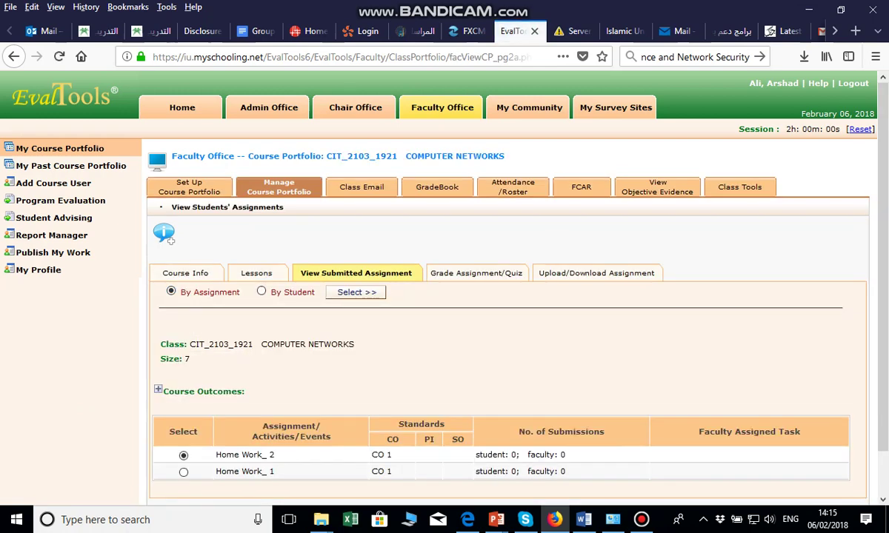
left_click(189, 187)
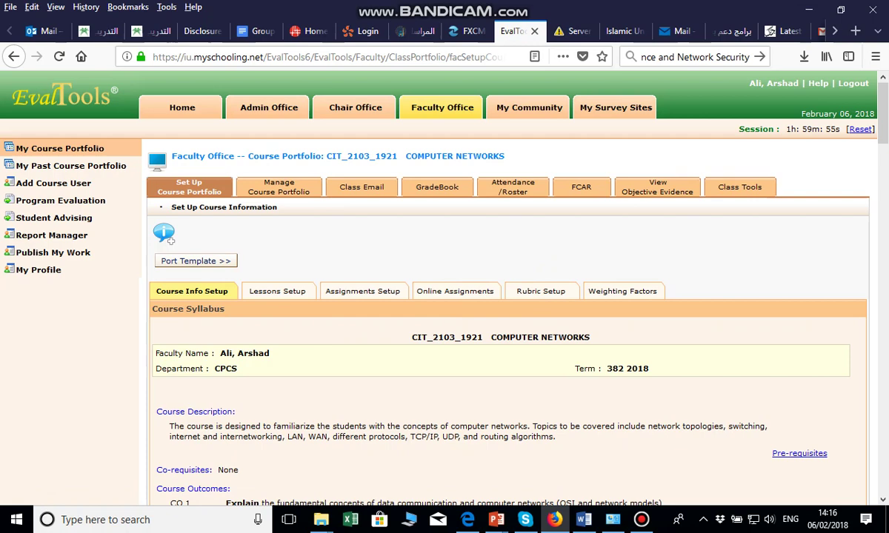
Open the port template picker and list CPIT department courses with survey term 2017-09-14:2018-01-12 chosen.
left_click(196, 260)
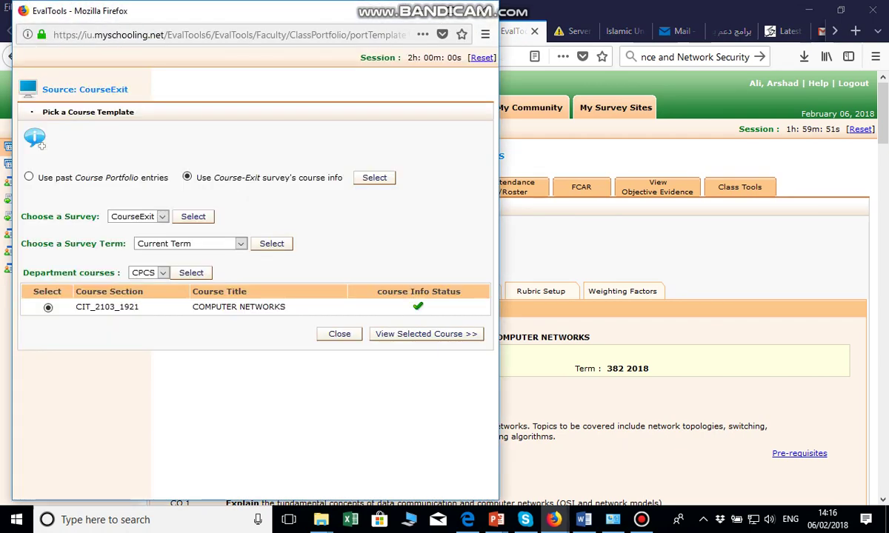
left_click(240, 244)
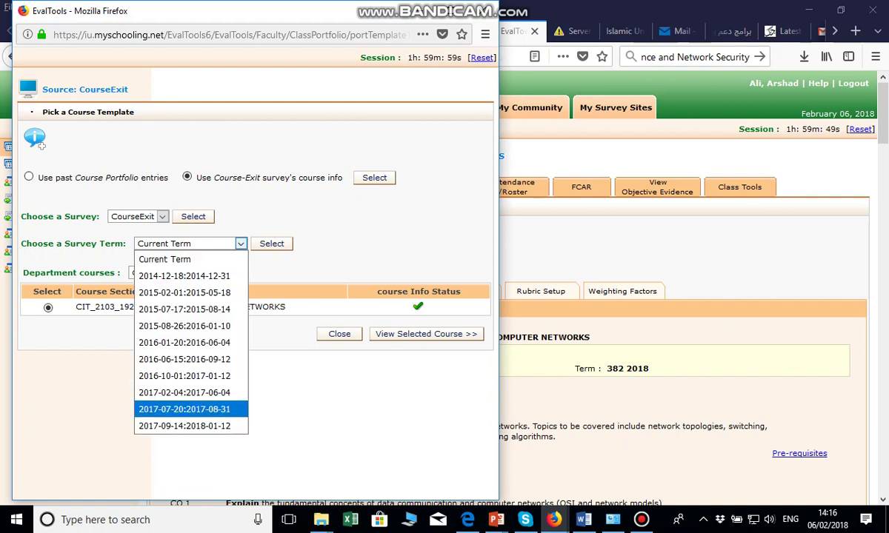
left_click(191, 427)
left_click(162, 273)
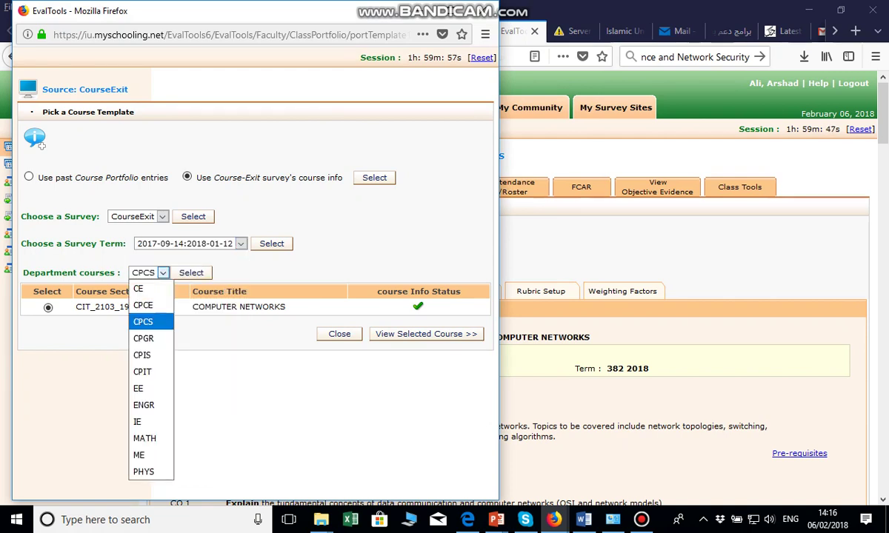
left_click(143, 371)
left_click(191, 273)
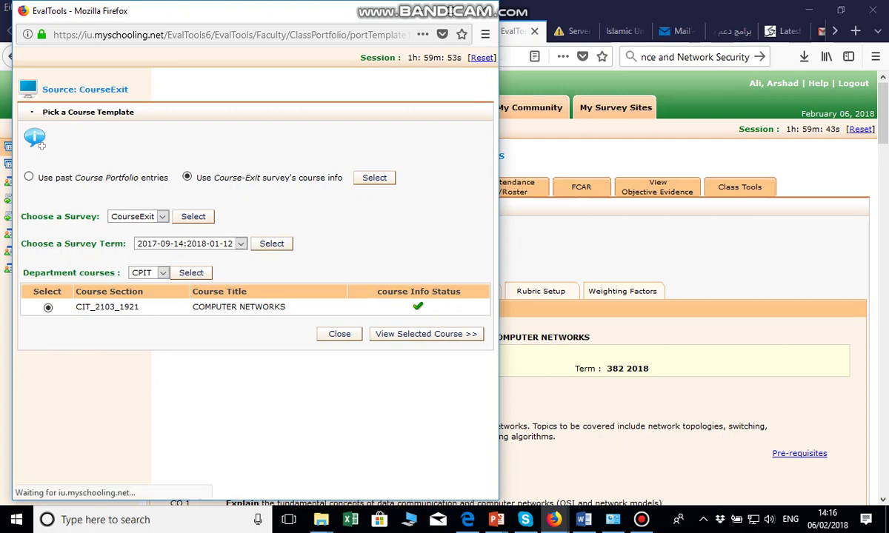
Find the COMPUTER NETWORKS section CPIT_370_2301 in the course list, select it and view its course information.
scroll(252, 274, "down", 5)
scroll(252, 274, "down", 9)
scroll(252, 274, "down", 9)
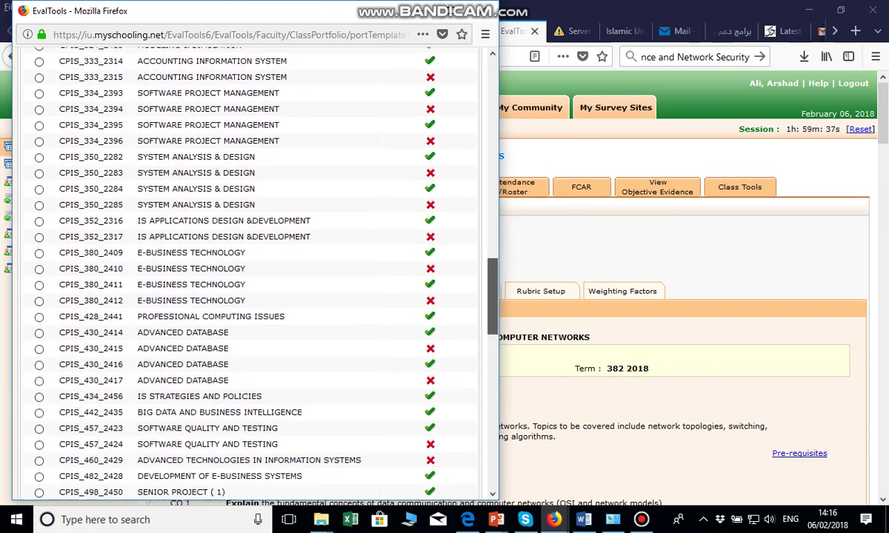
scroll(252, 274, "down", 11)
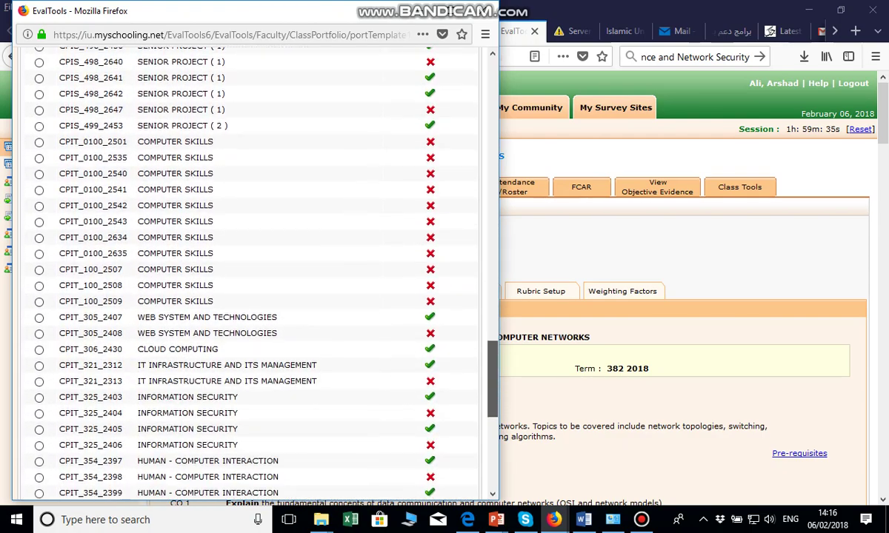
scroll(252, 274, "down", 6)
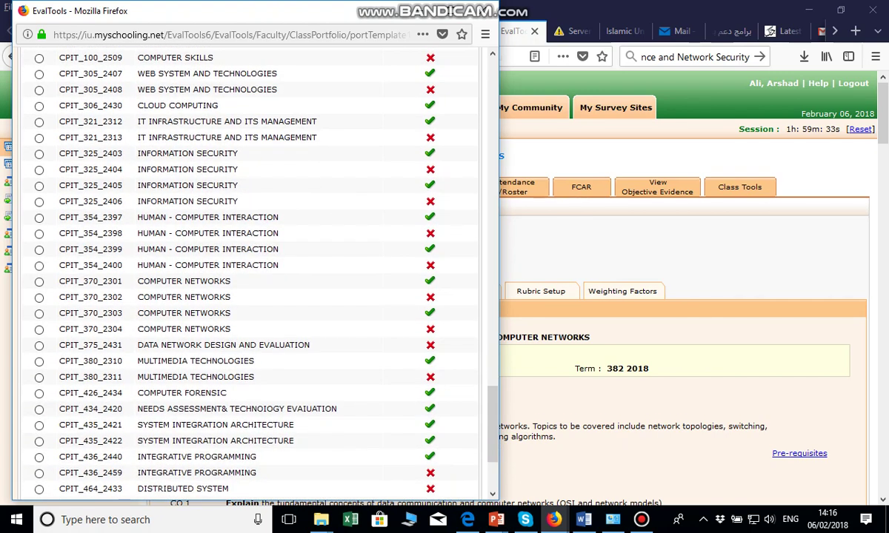
left_click(39, 296)
left_click(39, 282)
left_click_drag(482, 418, 482, 478)
left_click_drag(493, 430, 492, 459)
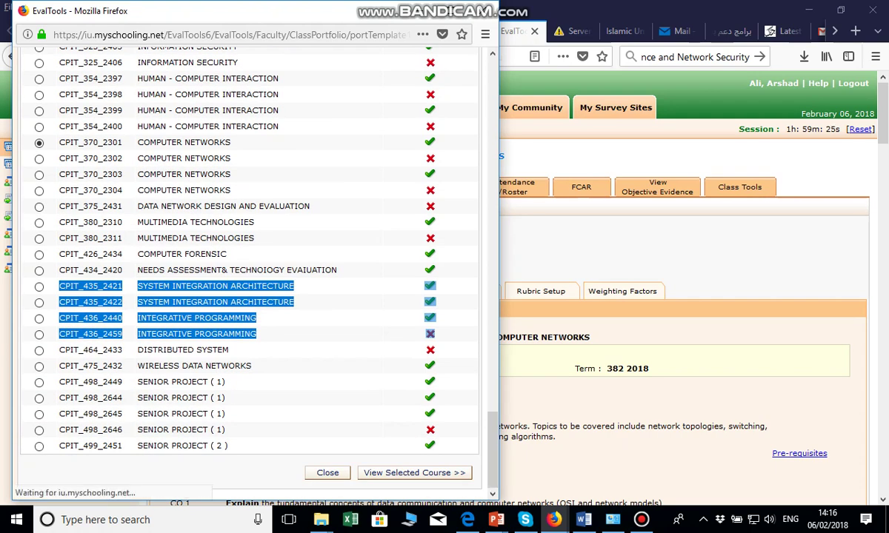
Review the selected course's template information down to its end, and close the template window without downloading it.
left_click_drag(492, 90, 493, 403)
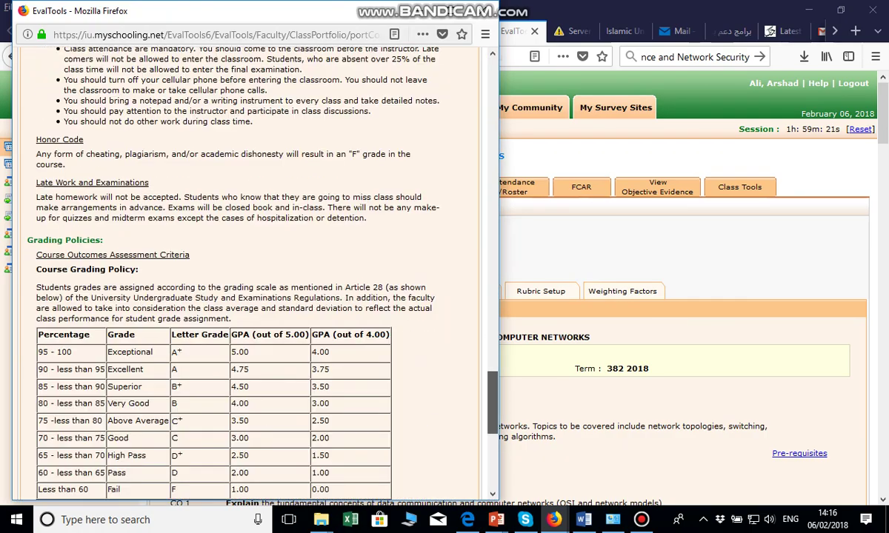
scroll(252, 274, "down", 8)
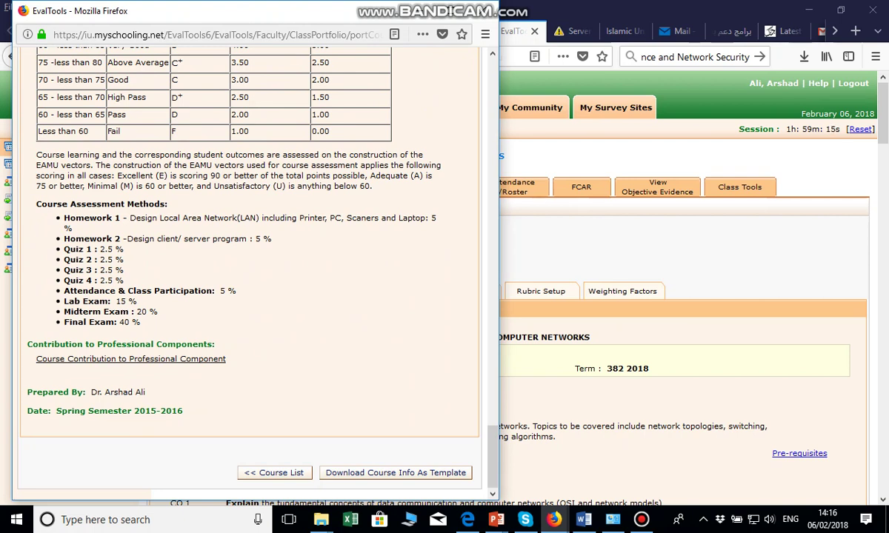
left_click(482, 10)
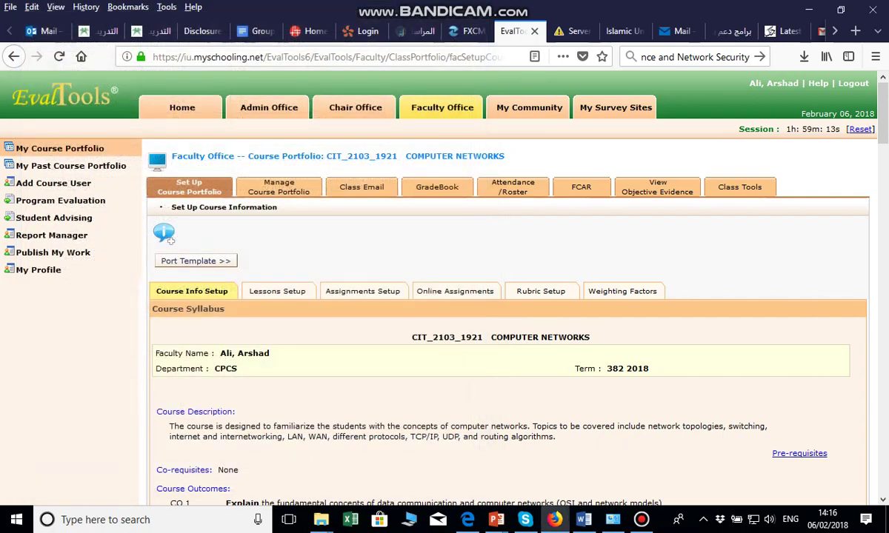
Open the Course Outcomes editor from the course syllabus, look through the outcome entries to the last one, and close it without saving.
left_click_drag(882, 108, 882, 139)
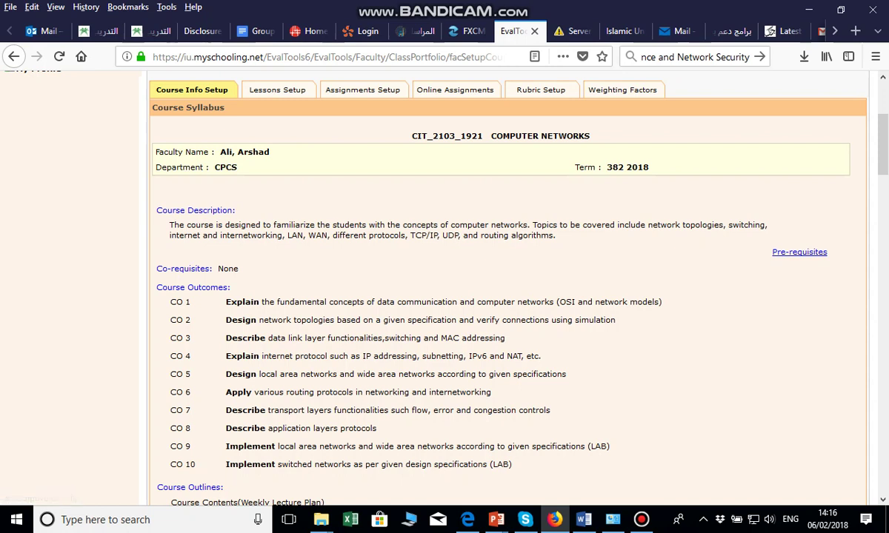
left_click(799, 252)
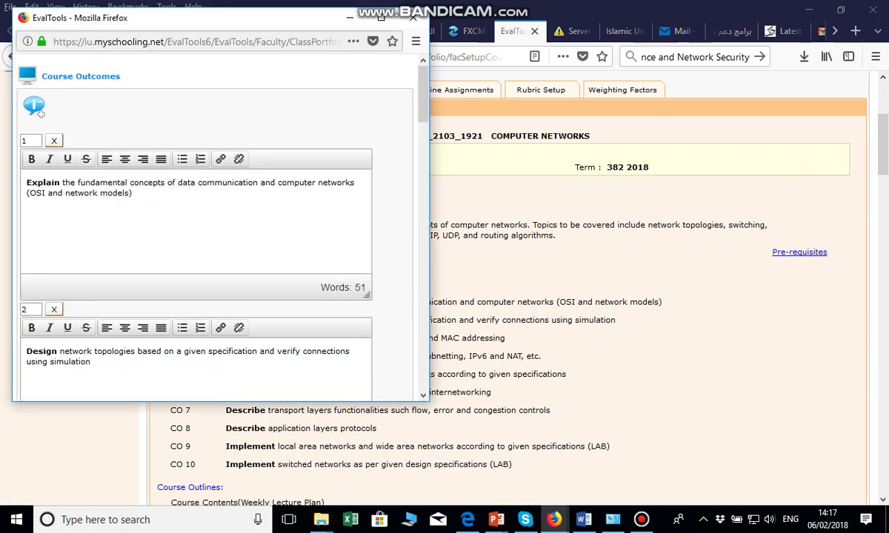
left_click_drag(132, 193, 25, 183)
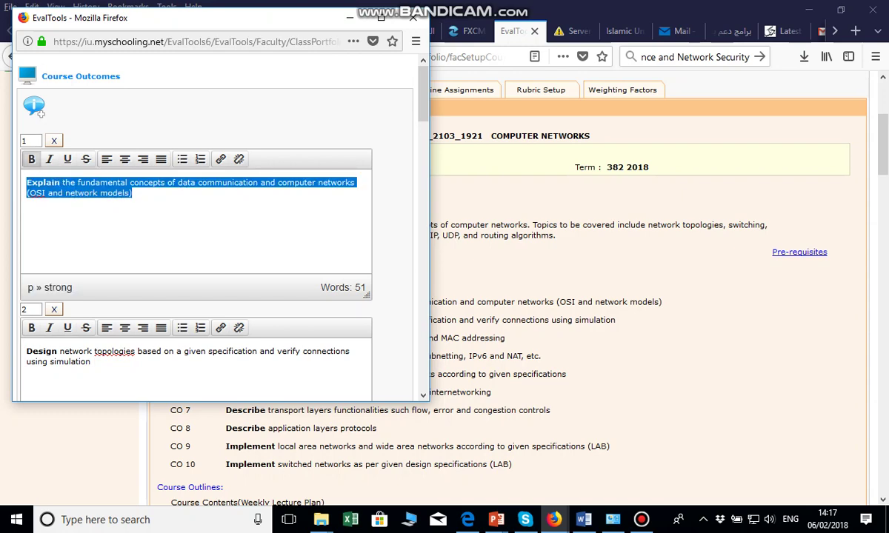
left_click_drag(423, 94, 423, 362)
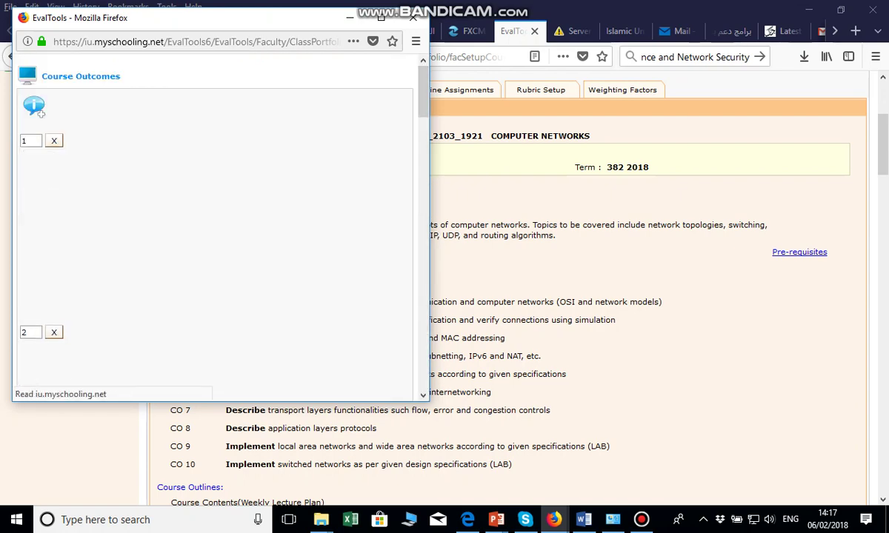
left_click_drag(423, 152, 422, 363)
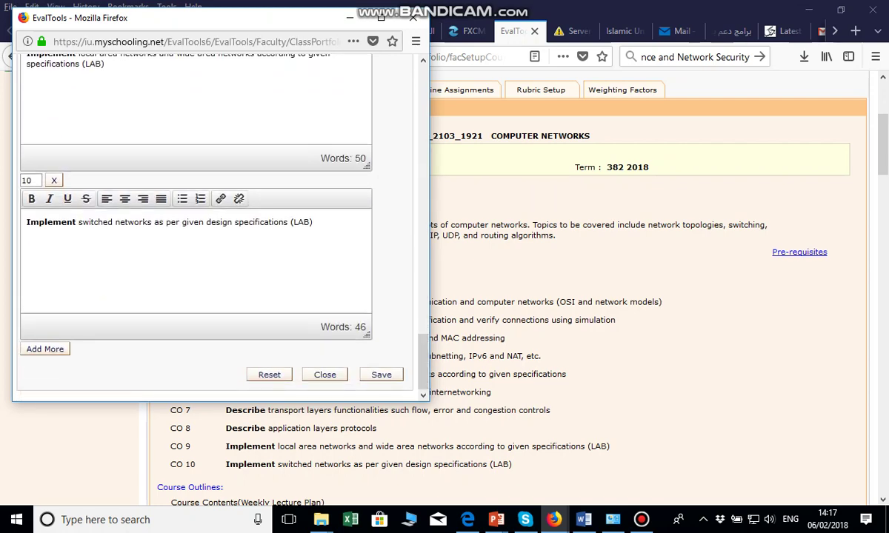
right_click(335, 373)
left_click(332, 375)
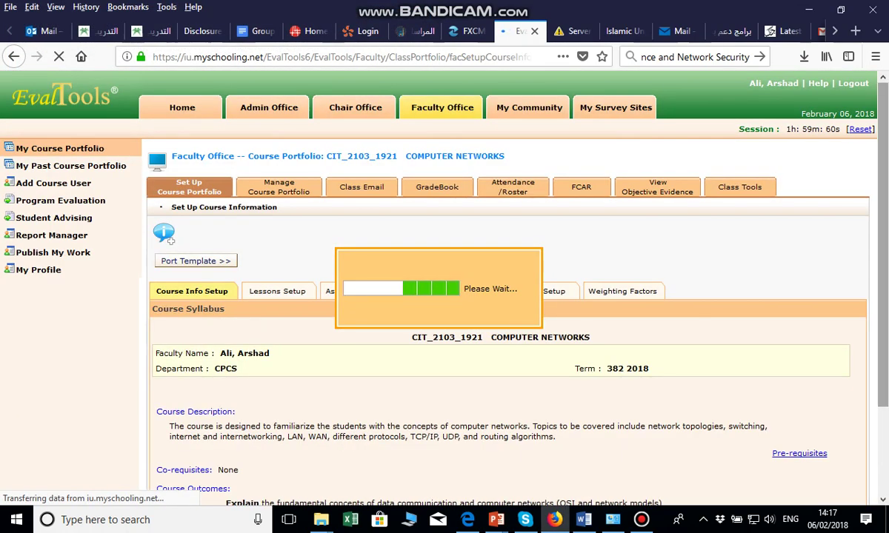
Examine the weekly lecture plan, the course assessment methods and the table relating assessment methods to course outcomes in the syllabus.
scroll(445, 296, "down", 10)
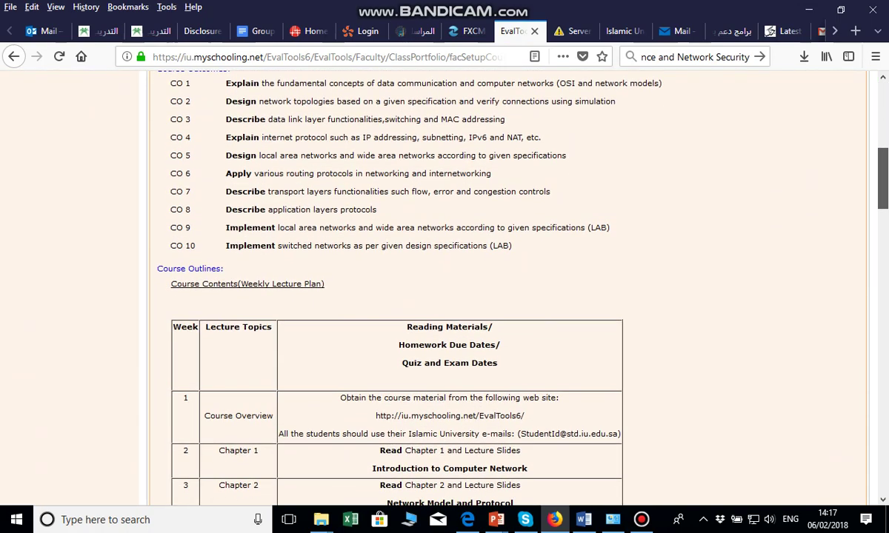
scroll(444, 297, "down", 2)
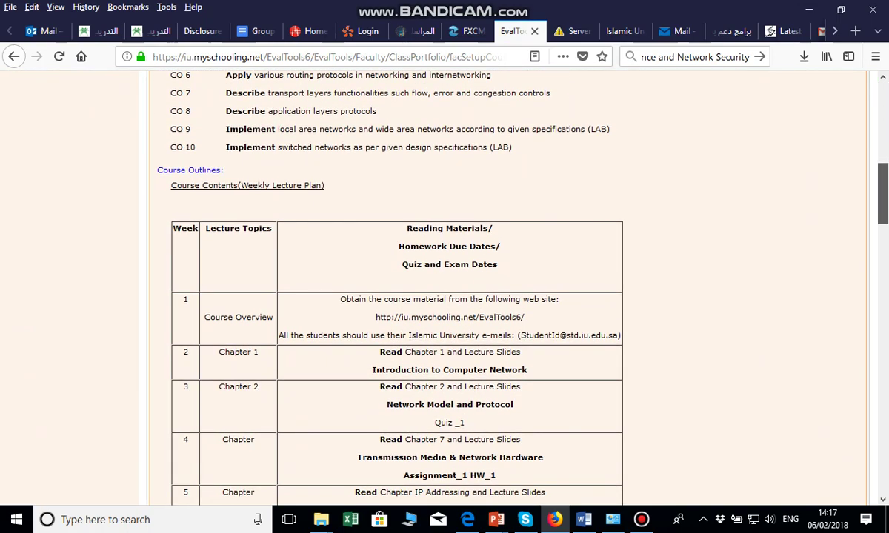
scroll(445, 296, "down", 2)
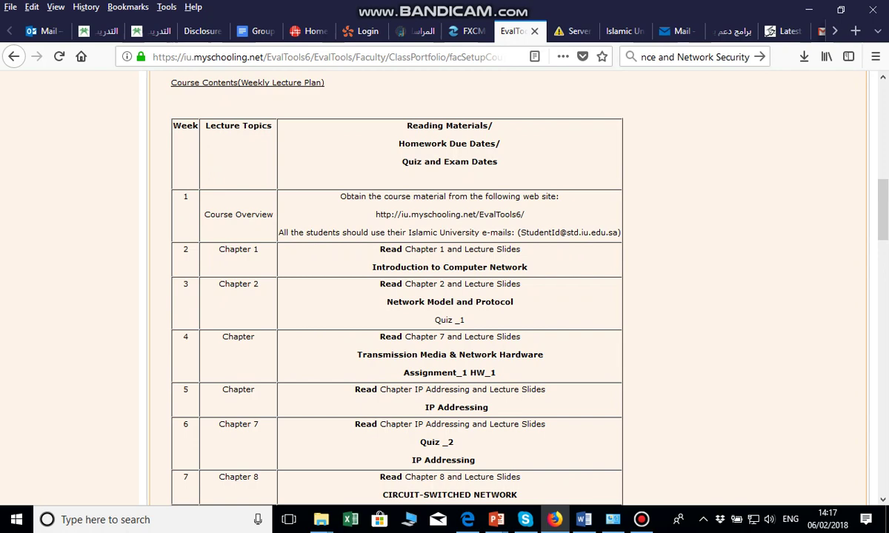
scroll(444, 289, "down", 5)
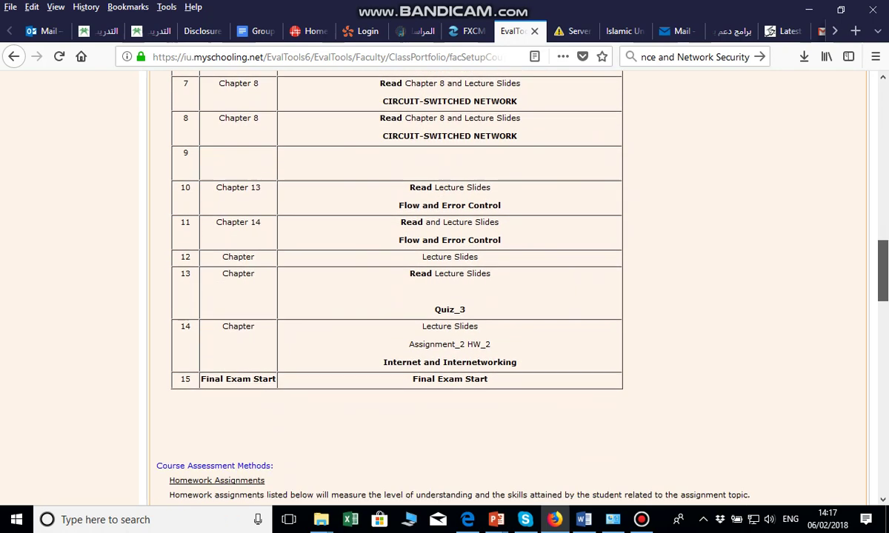
scroll(444, 288, "down", 4)
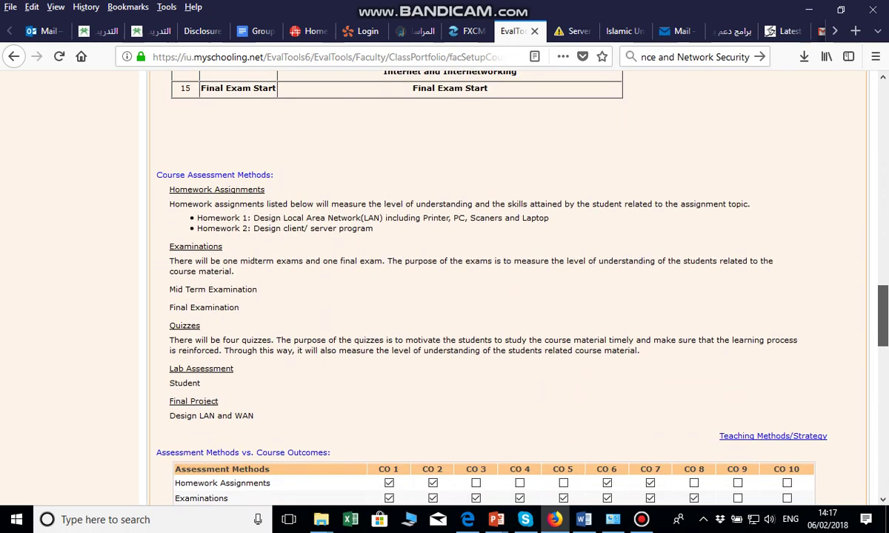
scroll(445, 289, "down", 1)
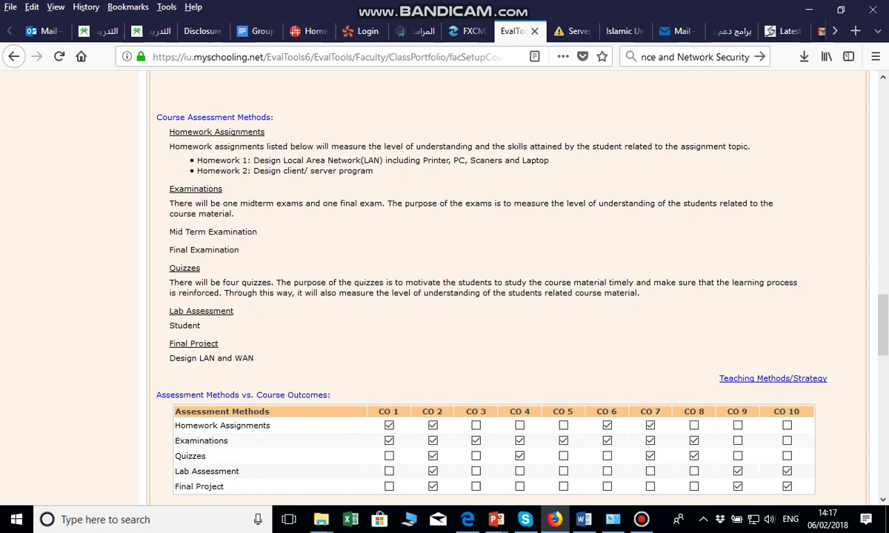
scroll(489, 281, "down", 2)
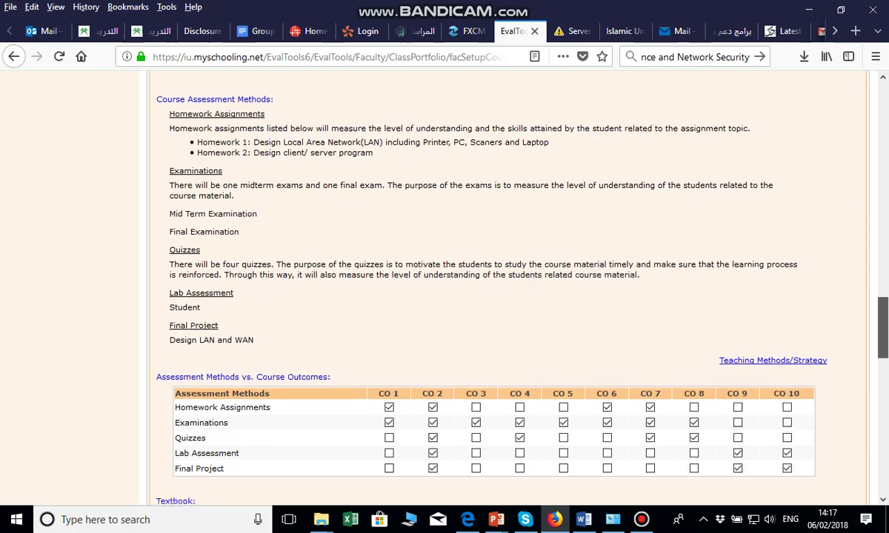
scroll(489, 281, "up", 1)
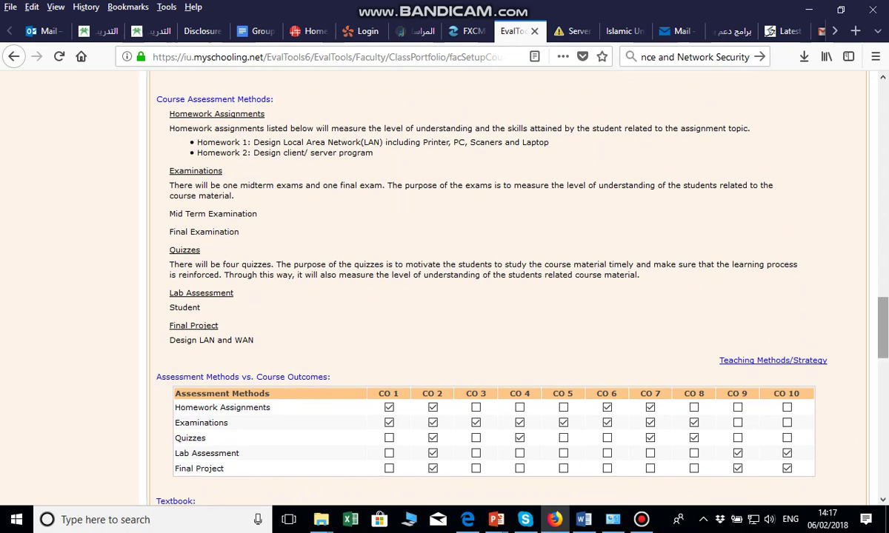
View the Course Assessment Methods editor and the Assessment Methods vs. Course Outcomes editor, closing each without saving.
left_click(214, 100)
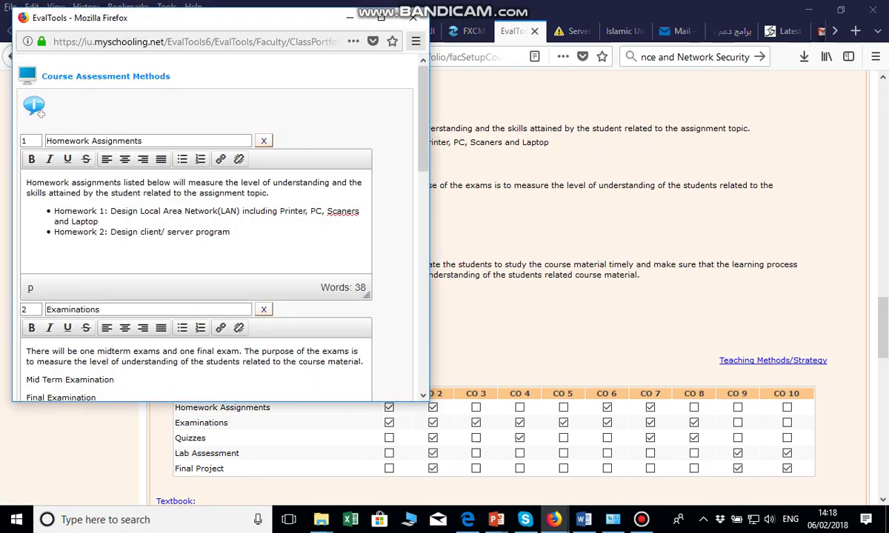
left_click(413, 17)
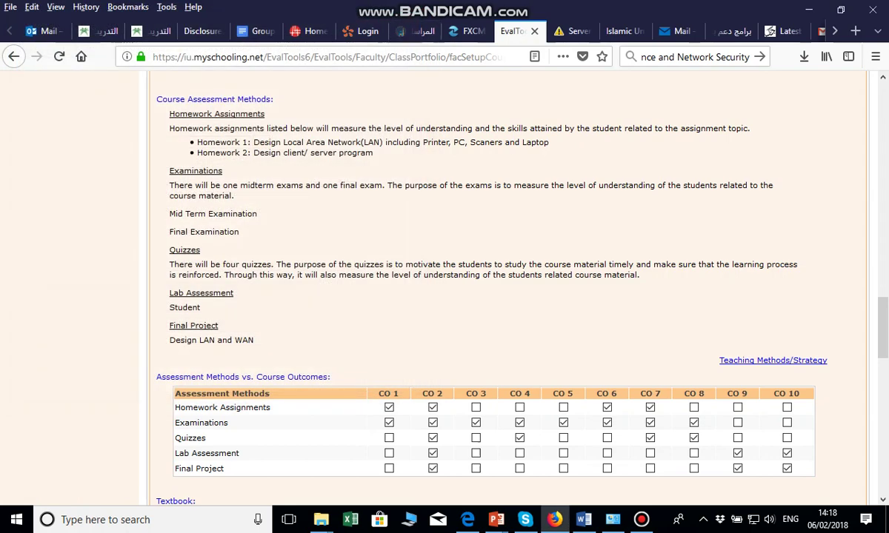
scroll(488, 282, "down", 4)
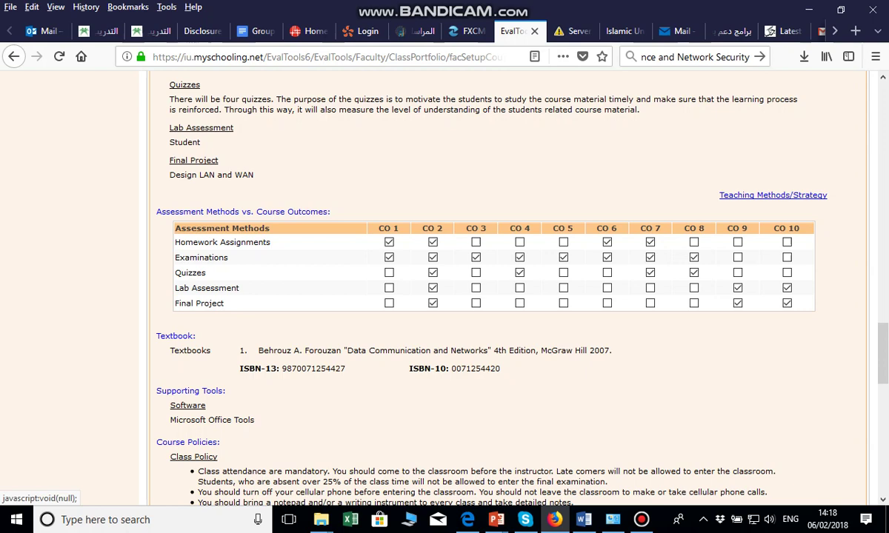
left_click(243, 212)
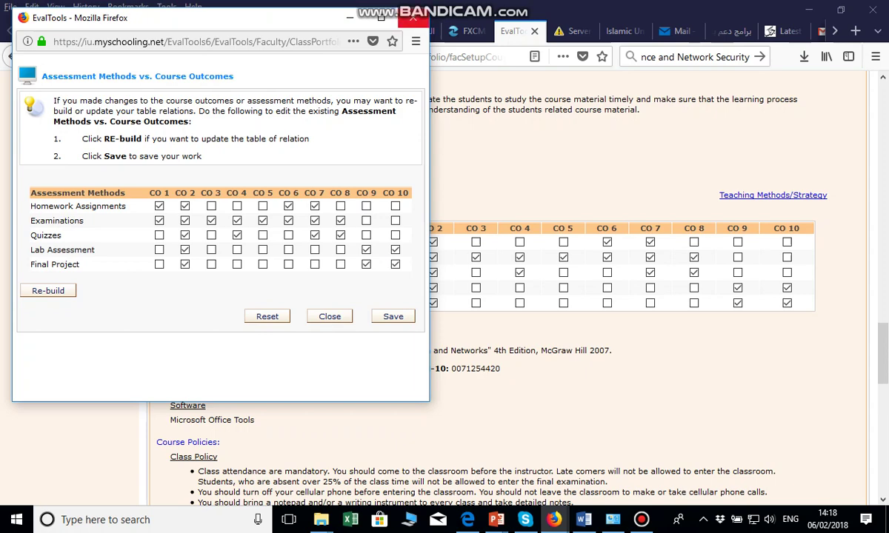
left_click(414, 17)
scroll(489, 281, "down", 4)
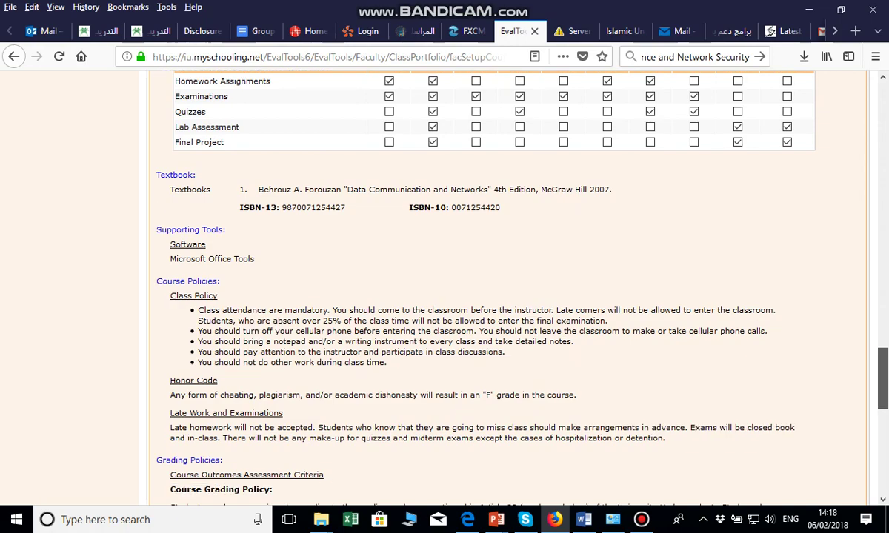
Examine the syllabus's textbook, supporting tools, course policies and grading policies down to its end, and return to its beginning.
scroll(489, 281, "down", 3)
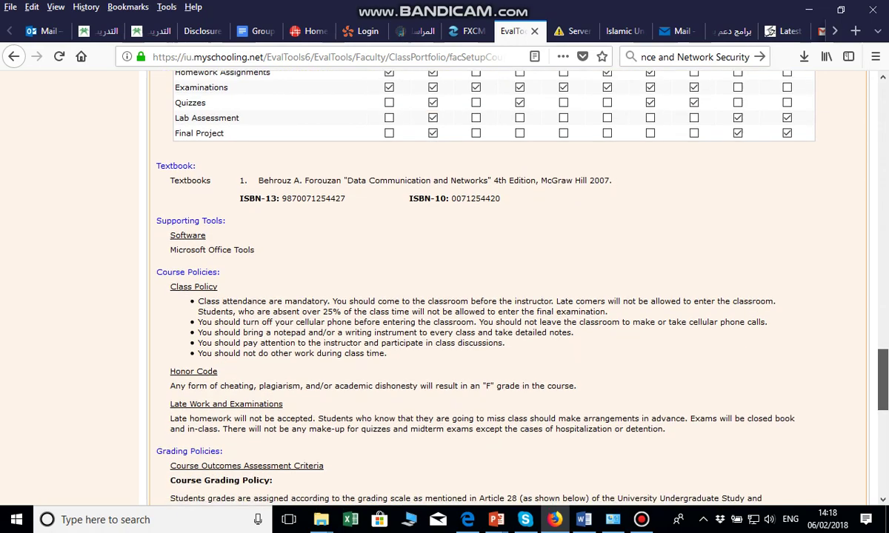
scroll(489, 282, "down", 5)
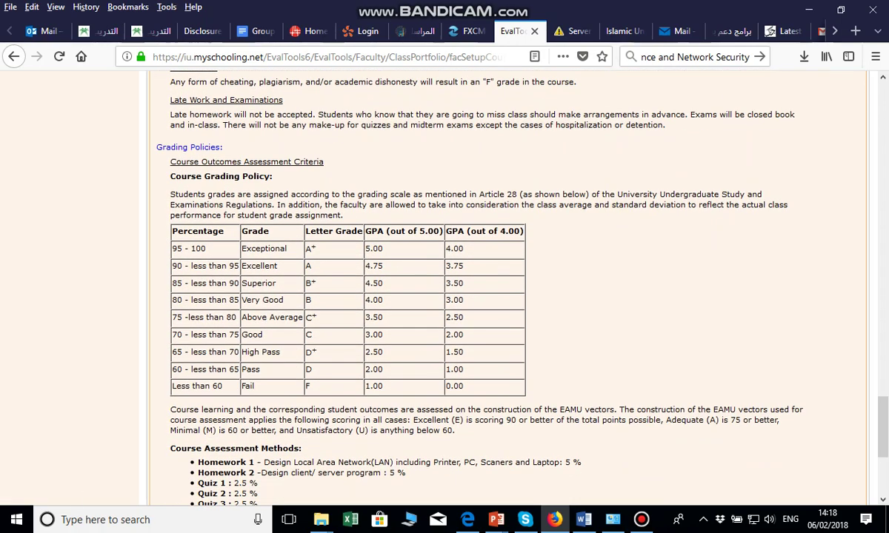
scroll(489, 282, "down", 5)
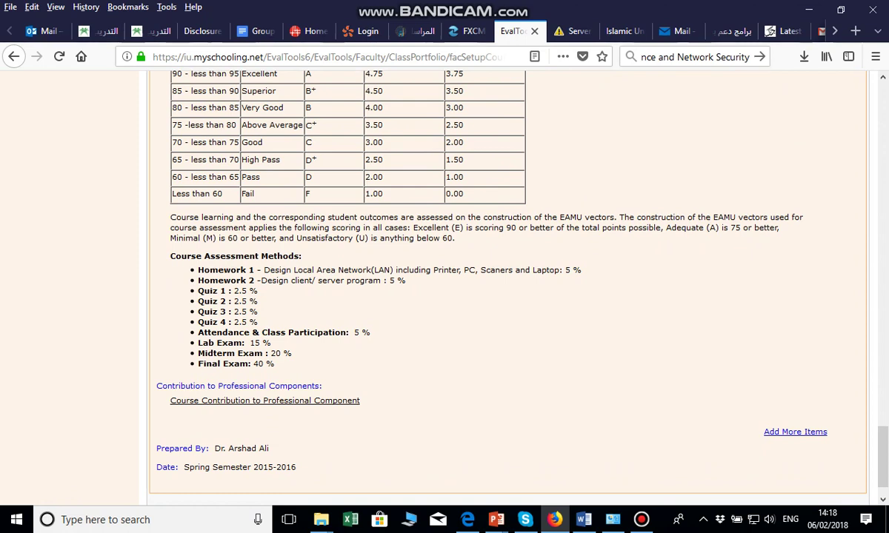
left_click_drag(882, 457, 882, 111)
left_click(809, 10)
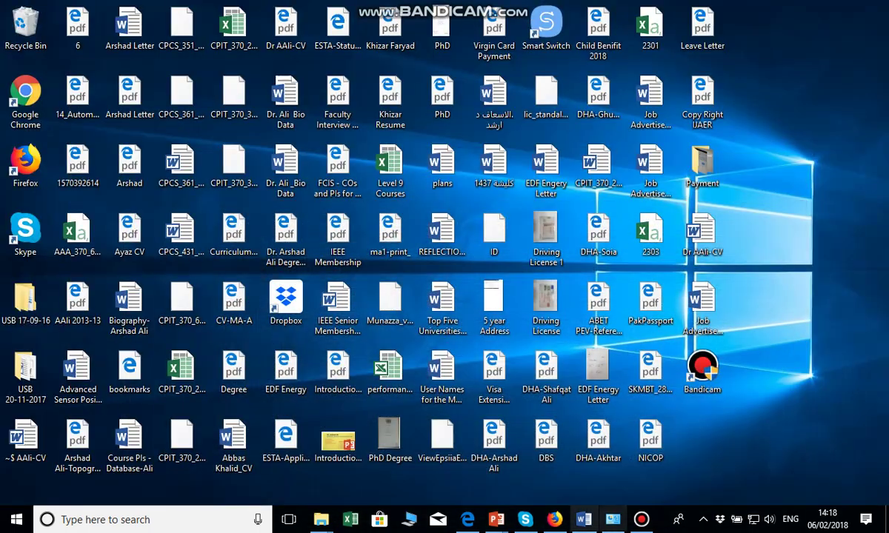
left_click(554, 519)
left_click(642, 519)
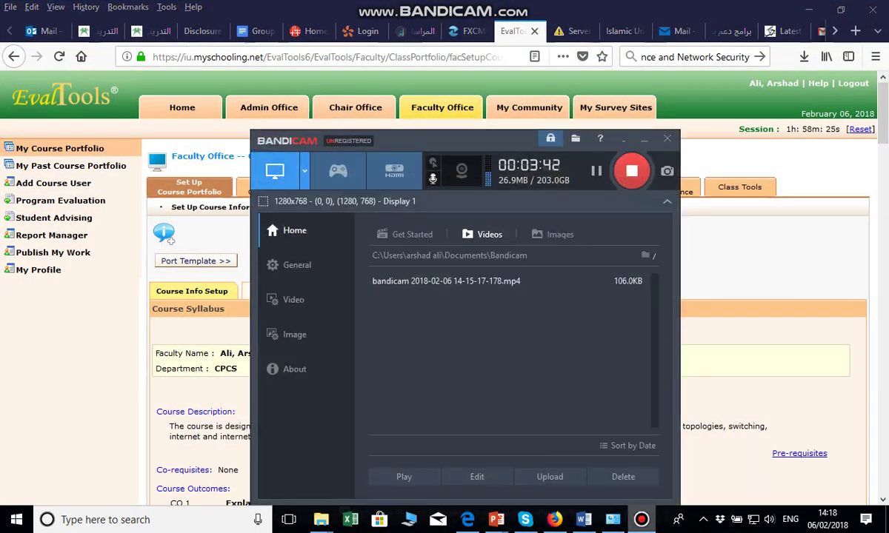
left_click(641, 519)
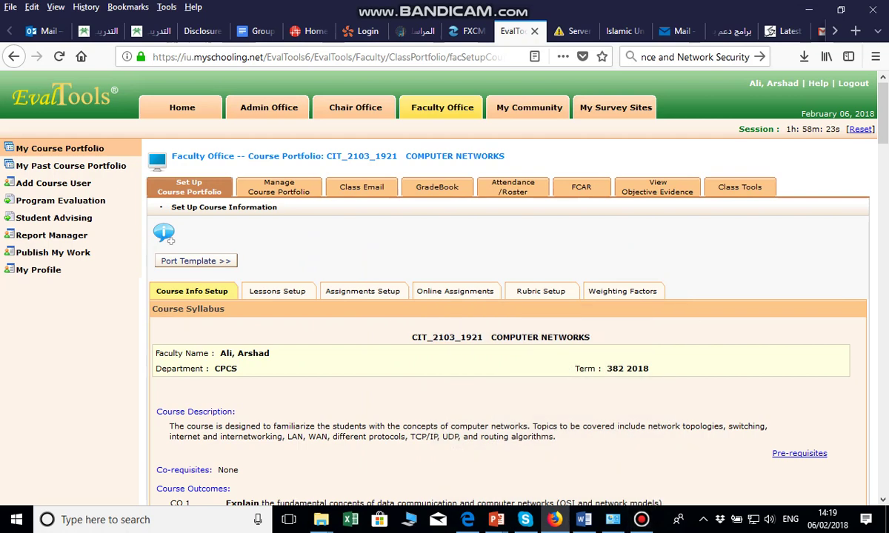
Open the lessons setup, start a new lesson, and look through its blank form down to the file upload without saving it.
left_click(277, 291)
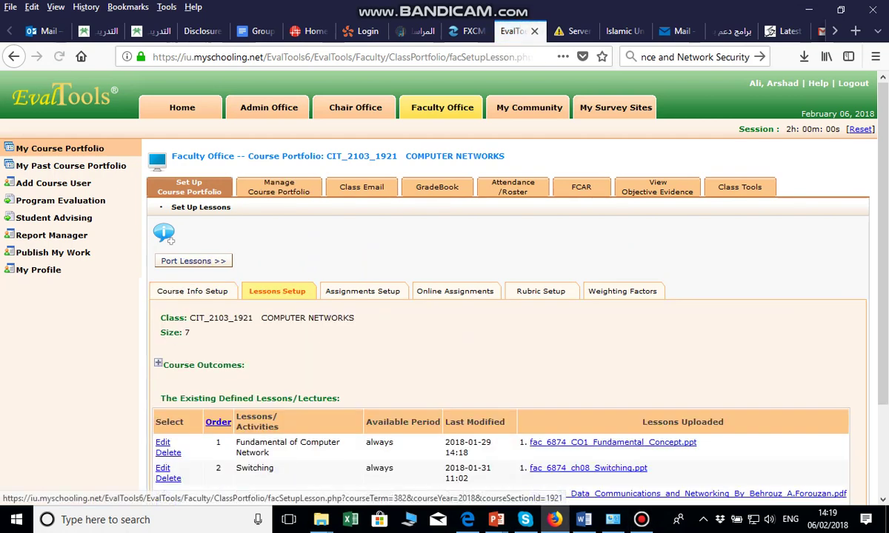
scroll(503, 297, "down", 3)
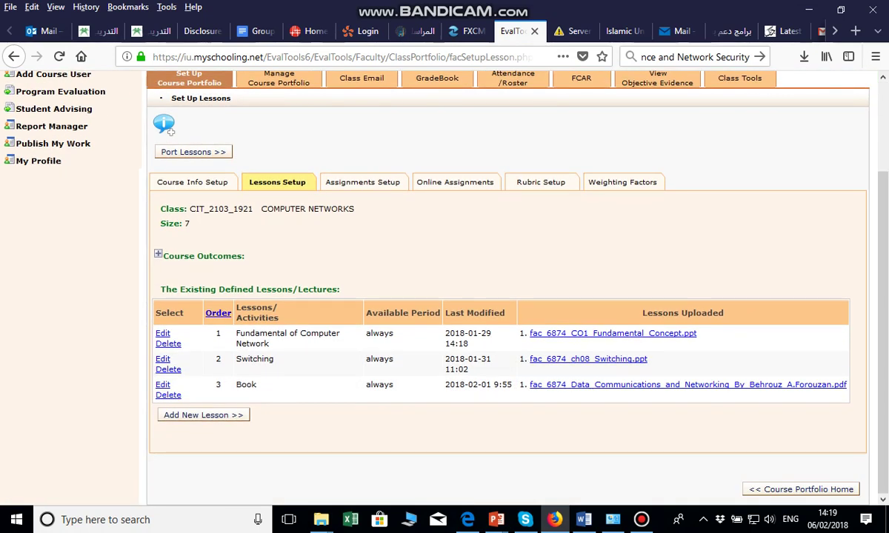
left_click(203, 416)
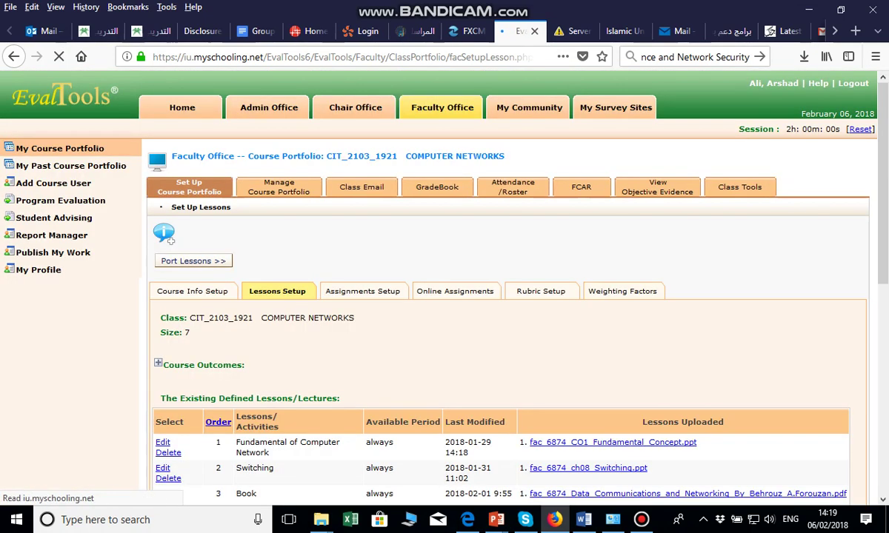
scroll(503, 296, "down", 10)
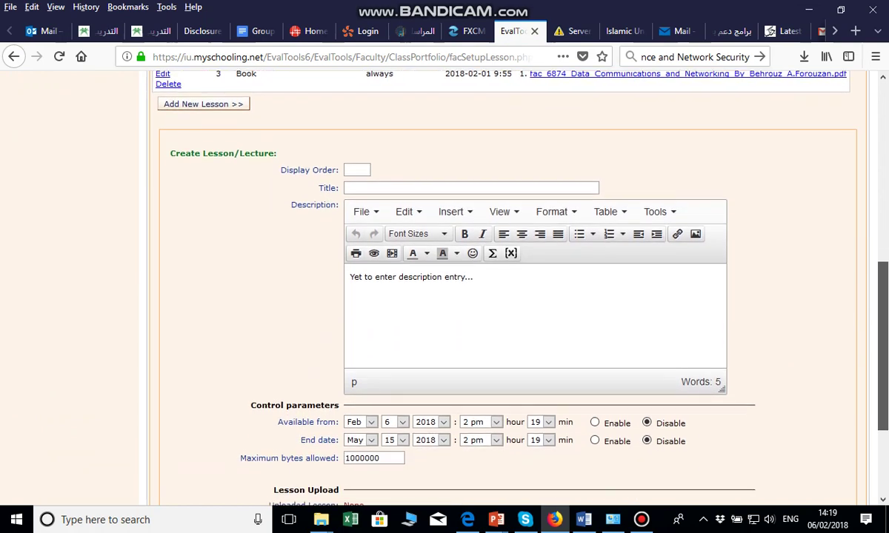
left_click_drag(883, 347, 883, 370)
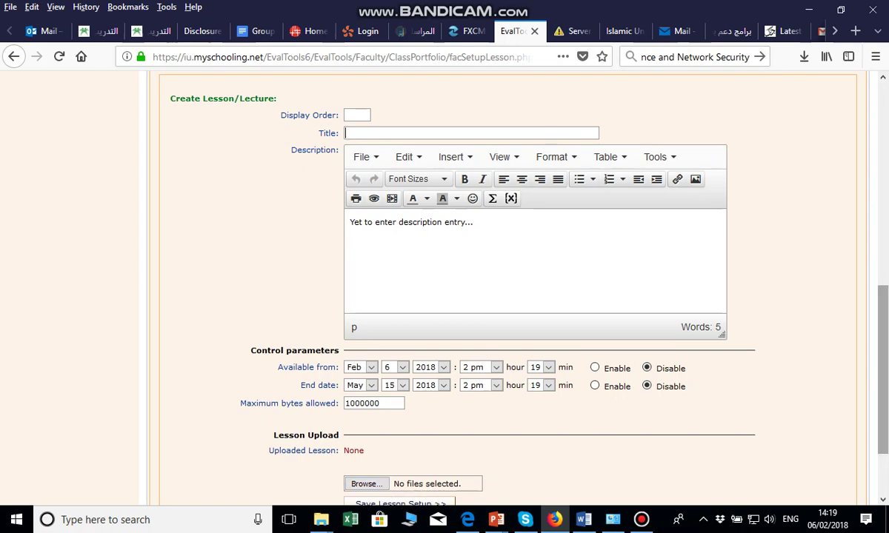
scroll(363, 481, "down", 2)
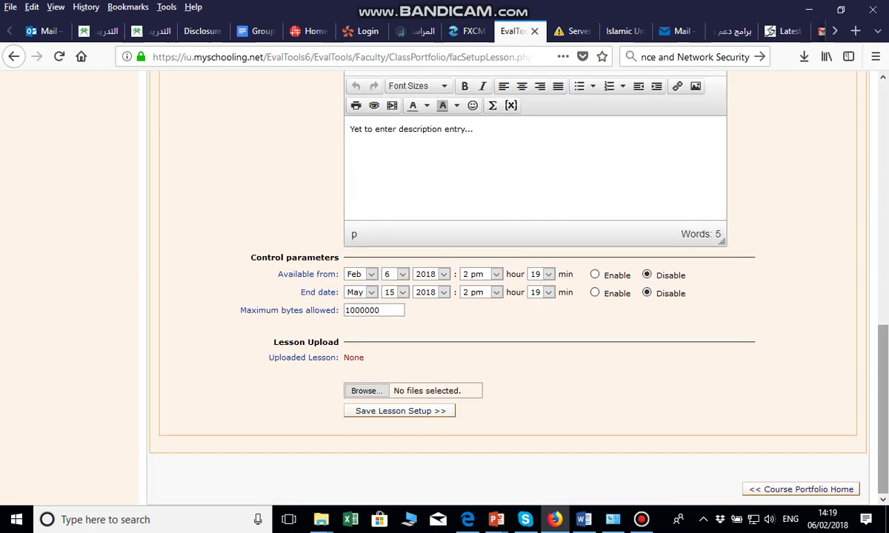
scroll(485, 282, "up", 5)
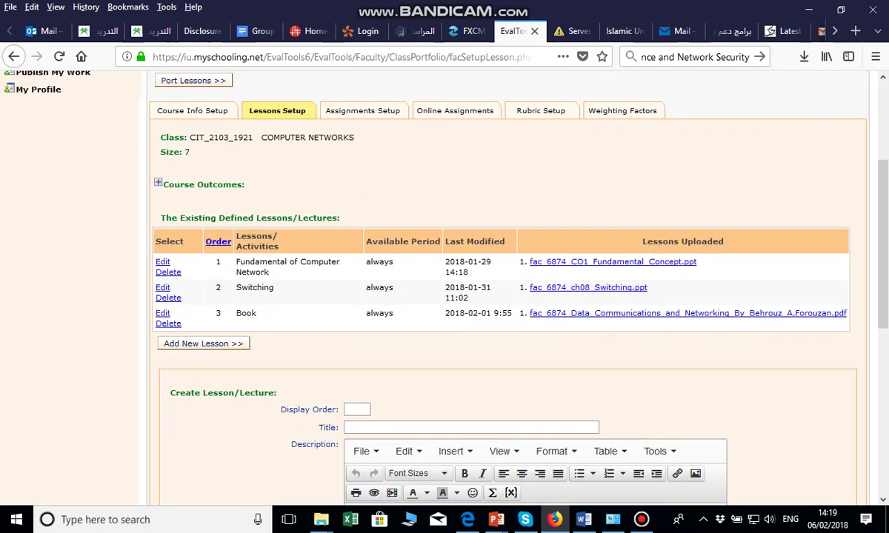
Open the Home Work_ 1 assignment for editing in the assignments setup and view its type options, keeping Homework selected.
left_click(362, 111)
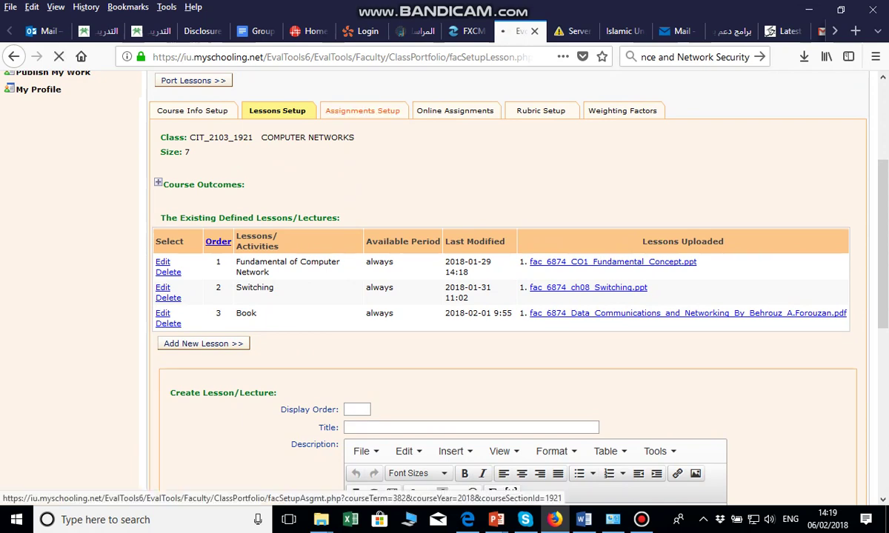
scroll(444, 296, "down", 1)
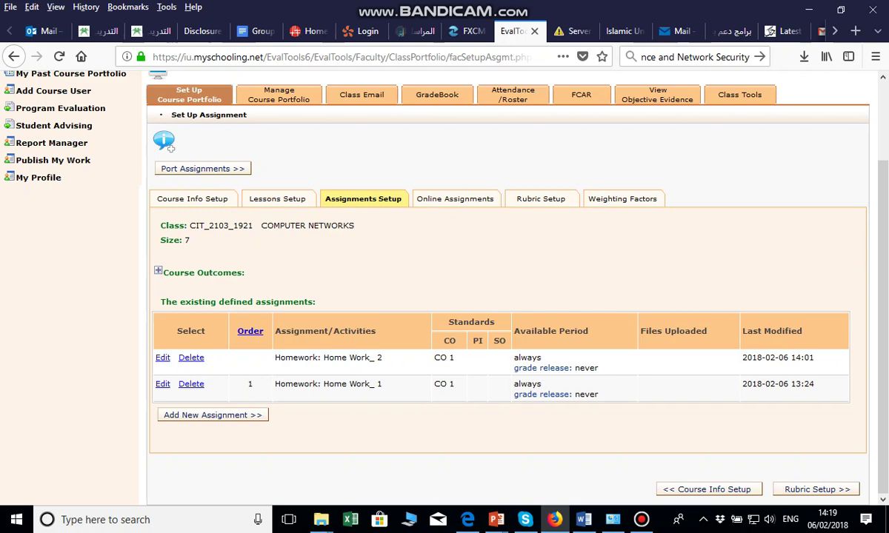
left_click(162, 383)
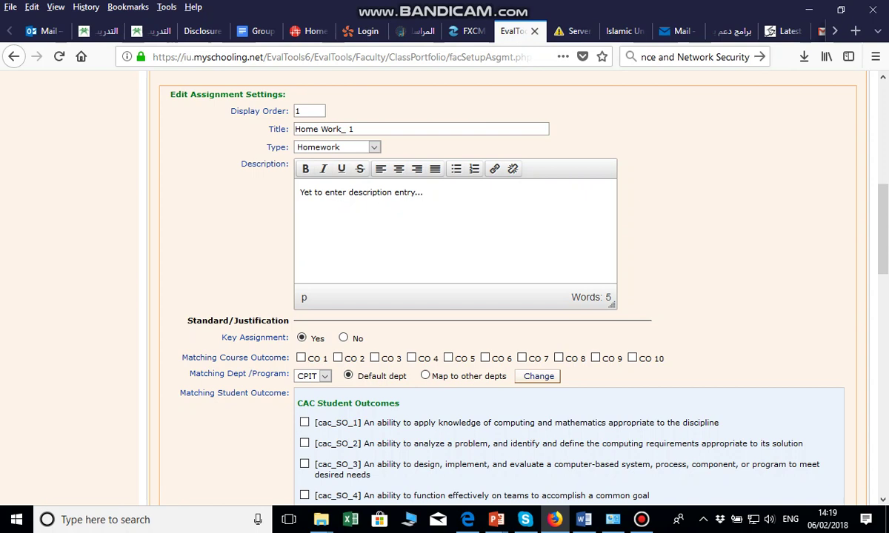
left_click(374, 147)
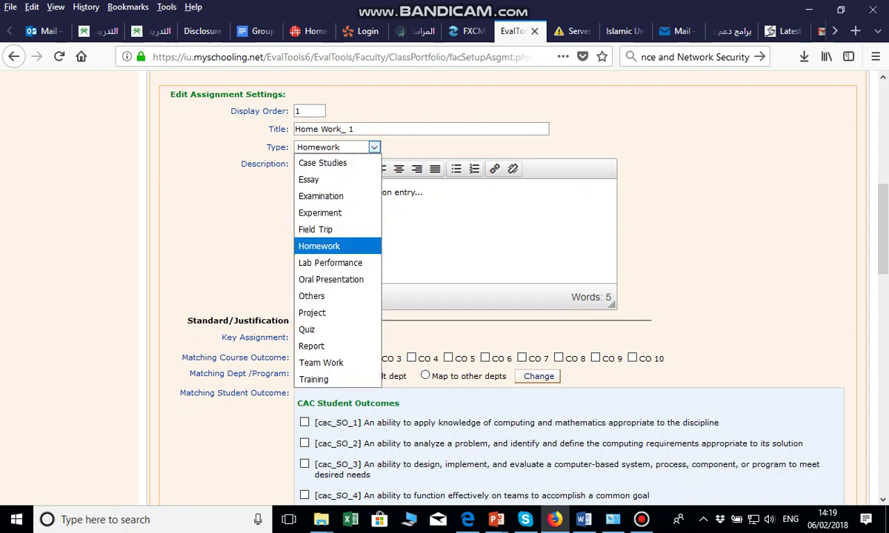
left_click(374, 148)
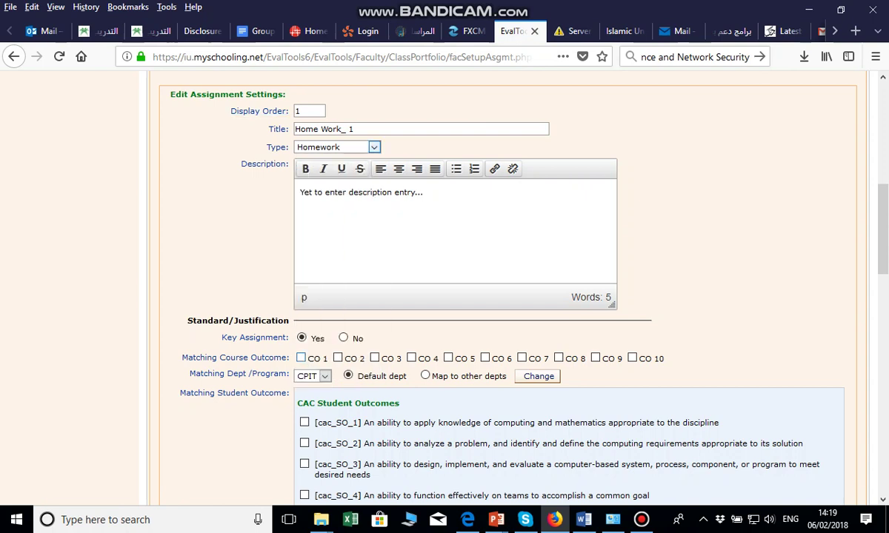
Match Home Work_ 1 to course outcome CO 2, save the changes, and check its entry in the list of defined assignments.
left_click(337, 358)
scroll(488, 289, "down", 3)
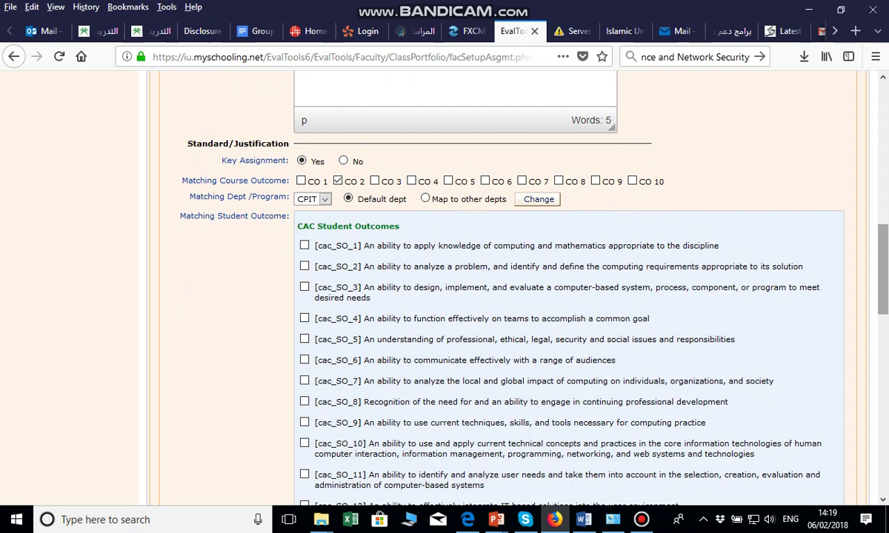
scroll(489, 289, "down", 6)
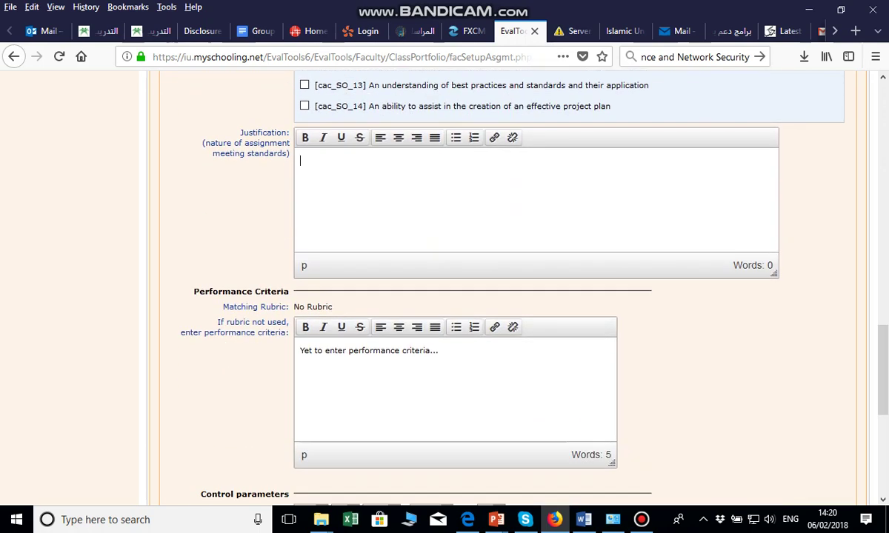
scroll(489, 289, "down", 5)
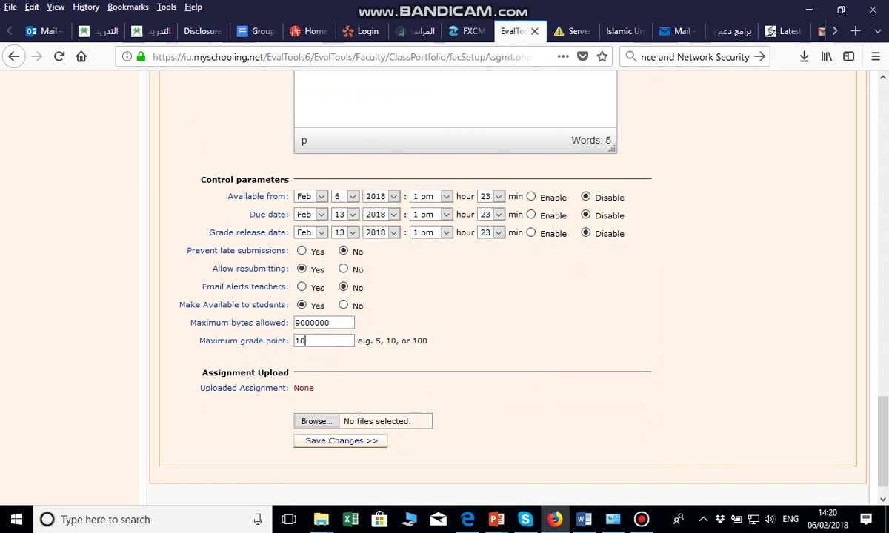
left_click(341, 441)
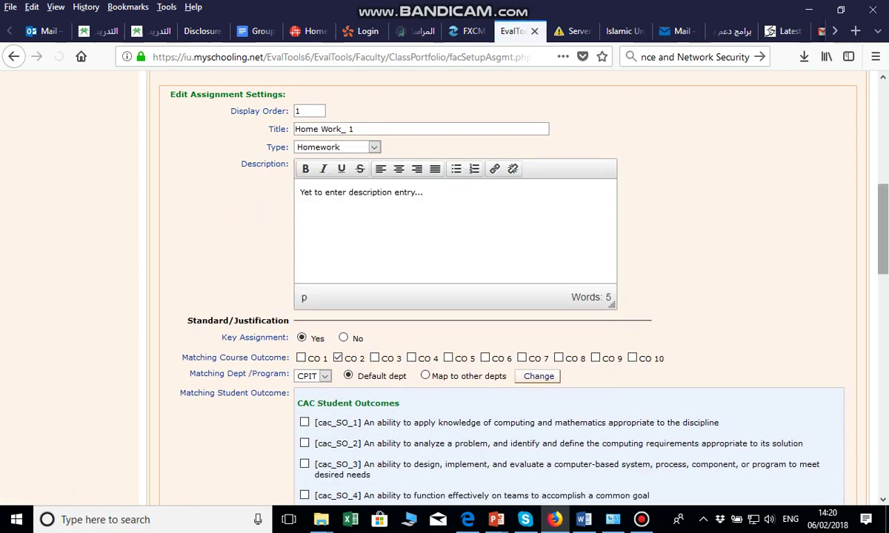
scroll(488, 289, "up", 4)
scroll(489, 289, "up", 1)
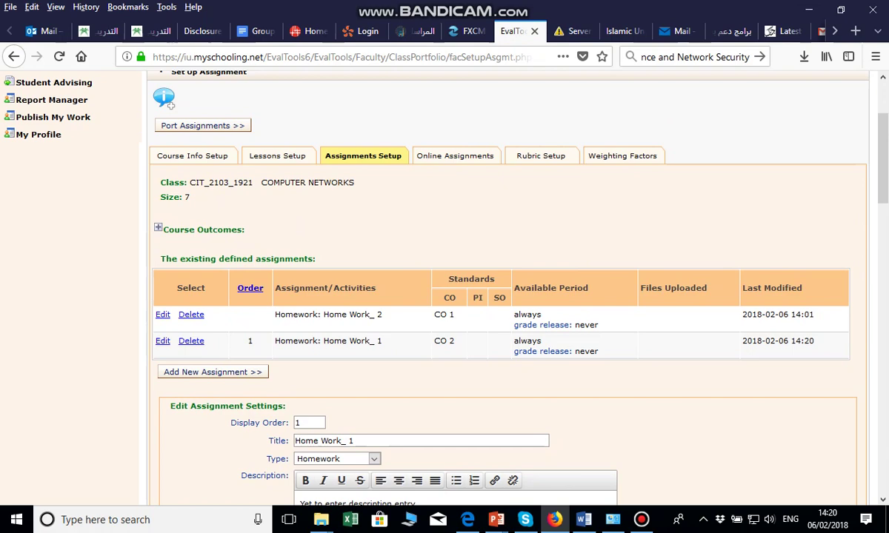
View the weighting factors of the two homework assignments and the submitted assignments overview in the course portfolio management.
left_click(622, 155)
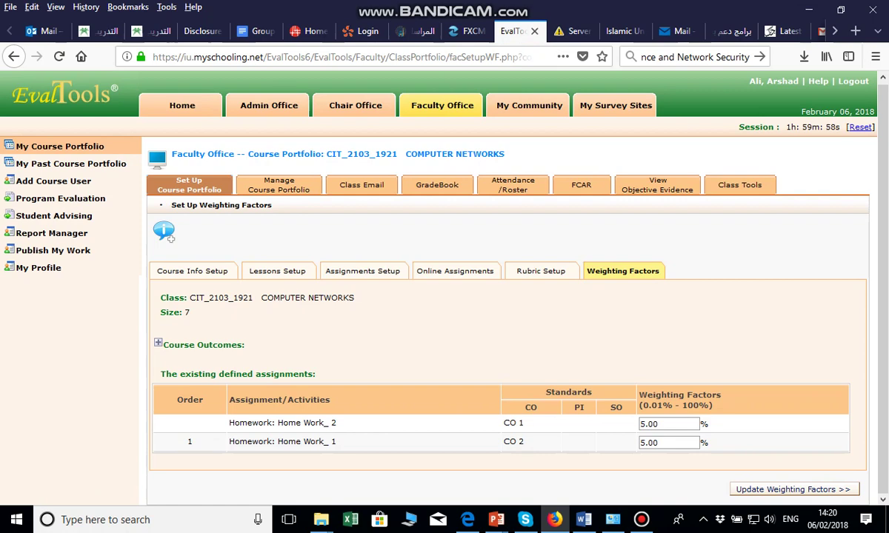
left_click(278, 184)
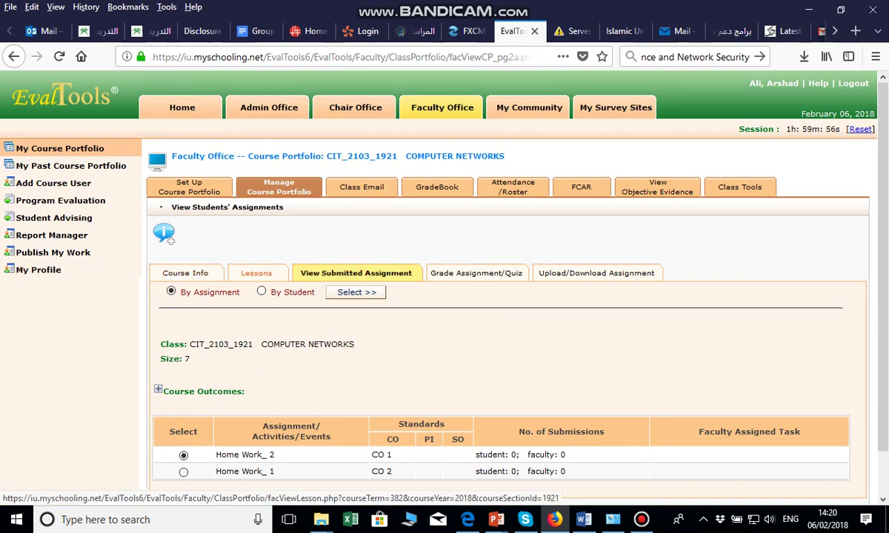
Open the grading of Home Work_ 2, look through the students' comment and score fields, and view the mass score import form.
left_click(476, 273)
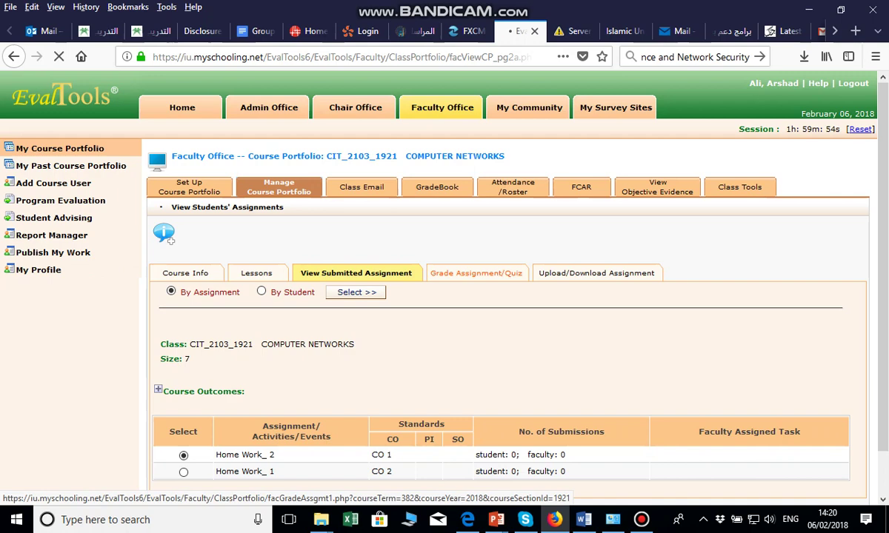
left_click(459, 379)
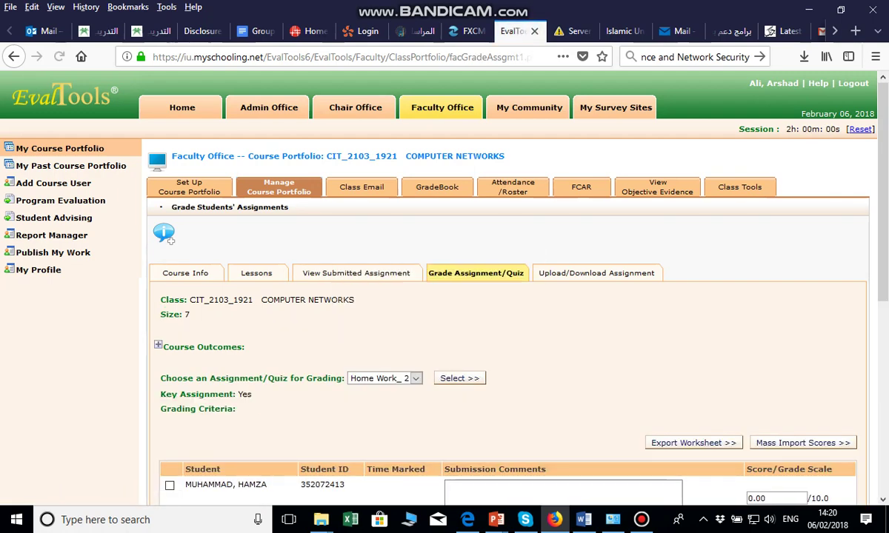
scroll(504, 296, "down", 3)
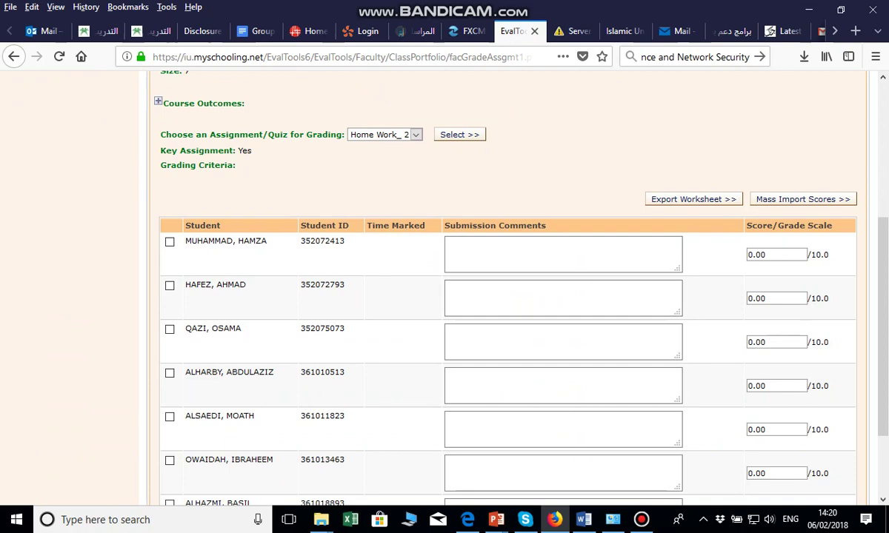
left_click(802, 200)
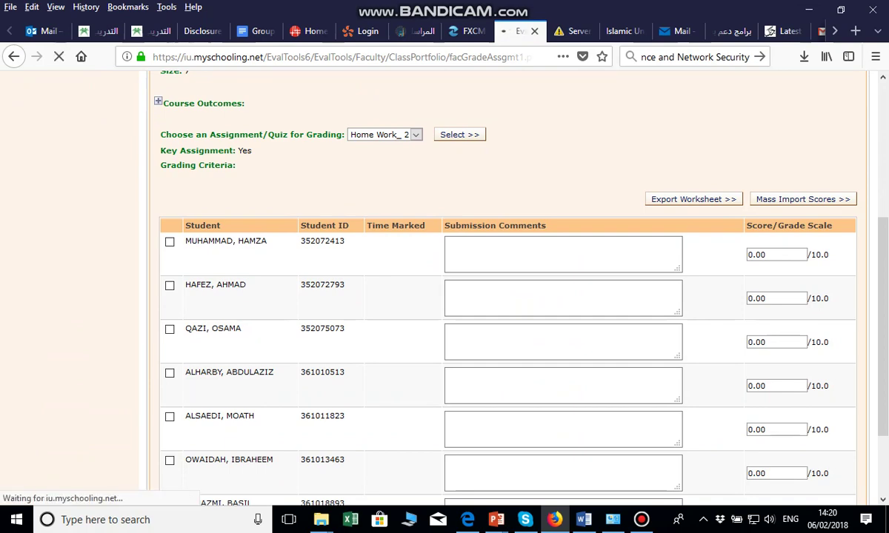
scroll(504, 296, "down", 3)
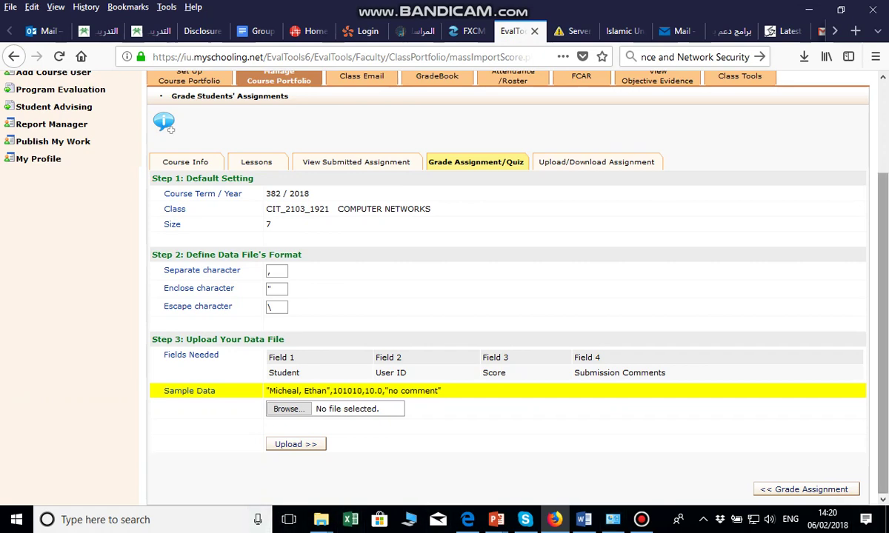
scroll(596, 217, "up", 2)
Open the assignment upload and download page and look through the graded assignment upload fields for Home Work_ 2 and the download options.
left_click(596, 217)
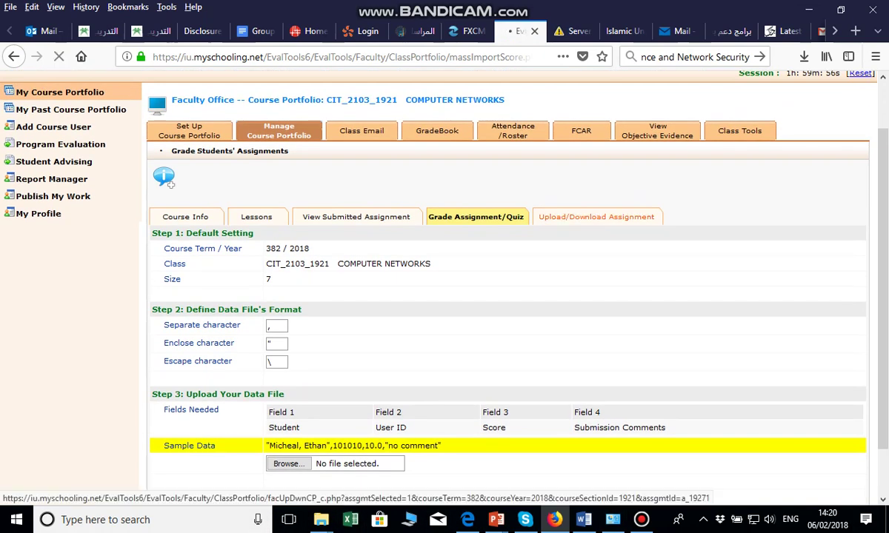
scroll(503, 296, "down", 5)
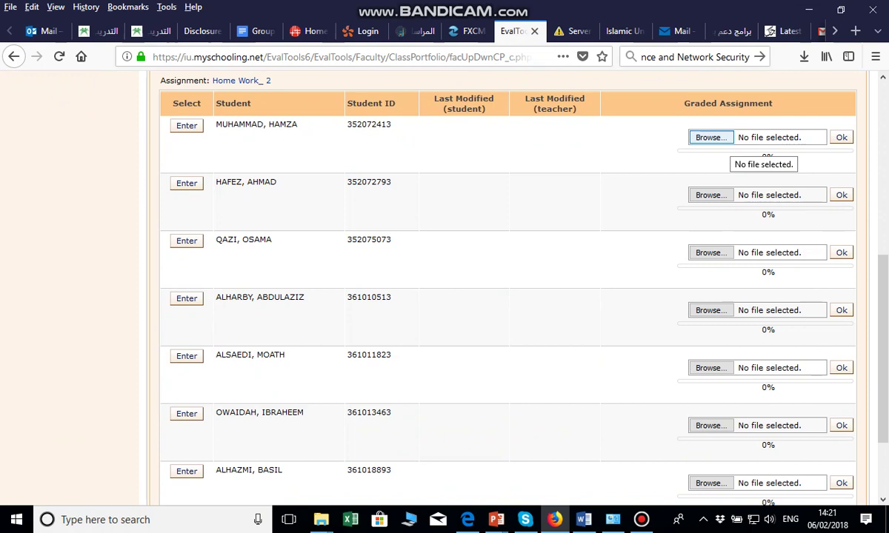
scroll(883, 348, "down", 2)
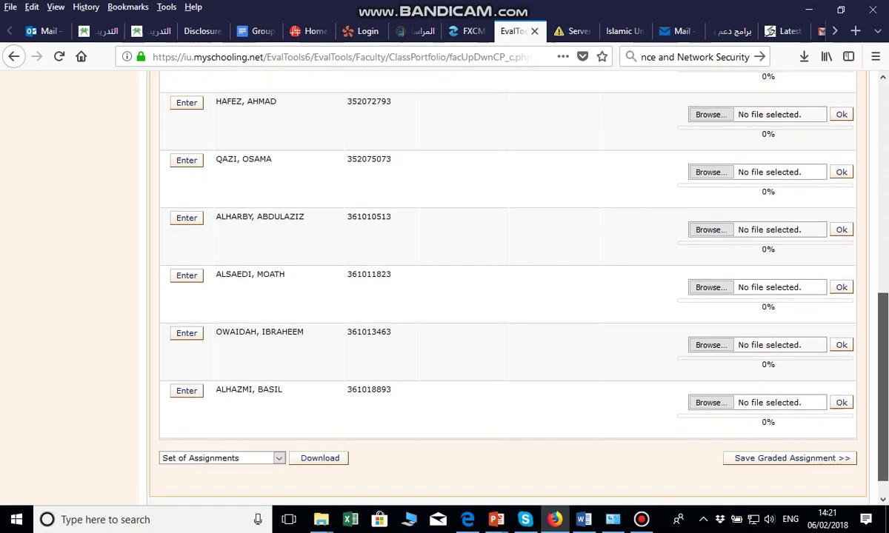
scroll(504, 282, "up", 5)
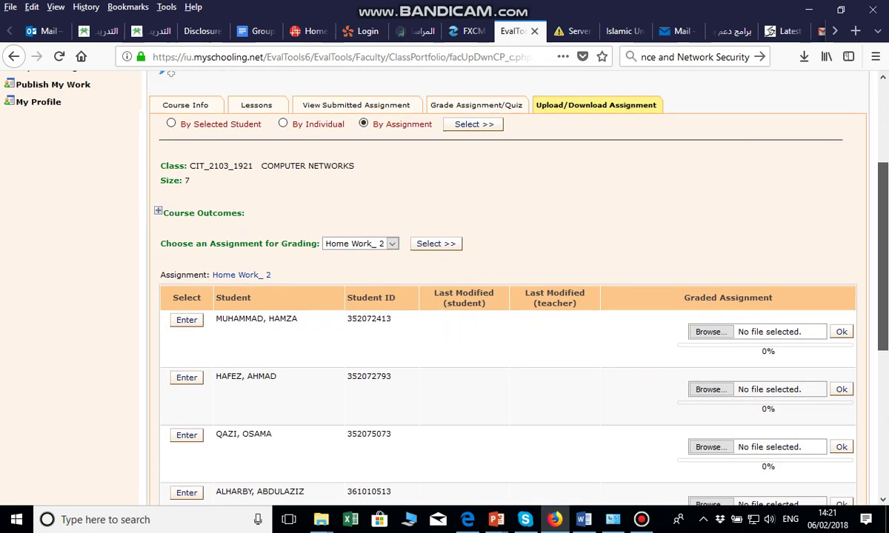
scroll(504, 282, "up", 1)
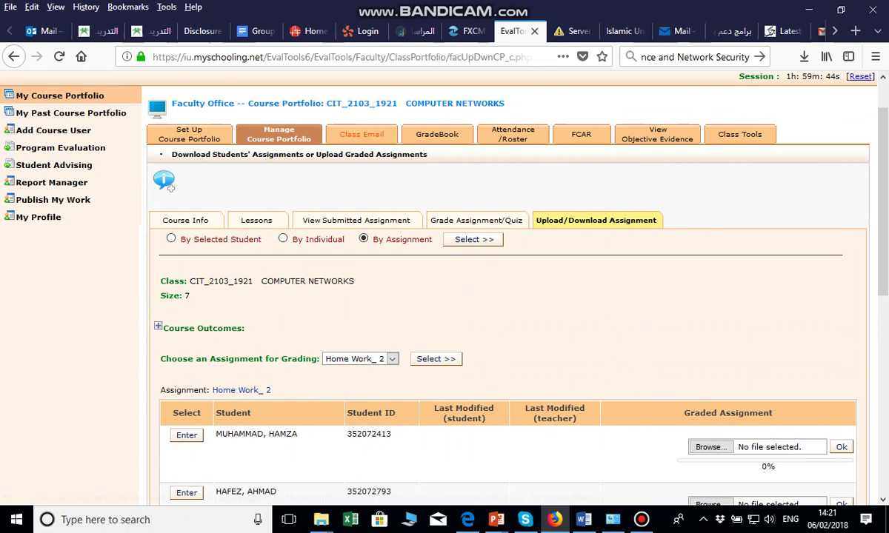
Exclude the first listed student from the class email recipients and look over the Cc, subject and content fields.
left_click(362, 134)
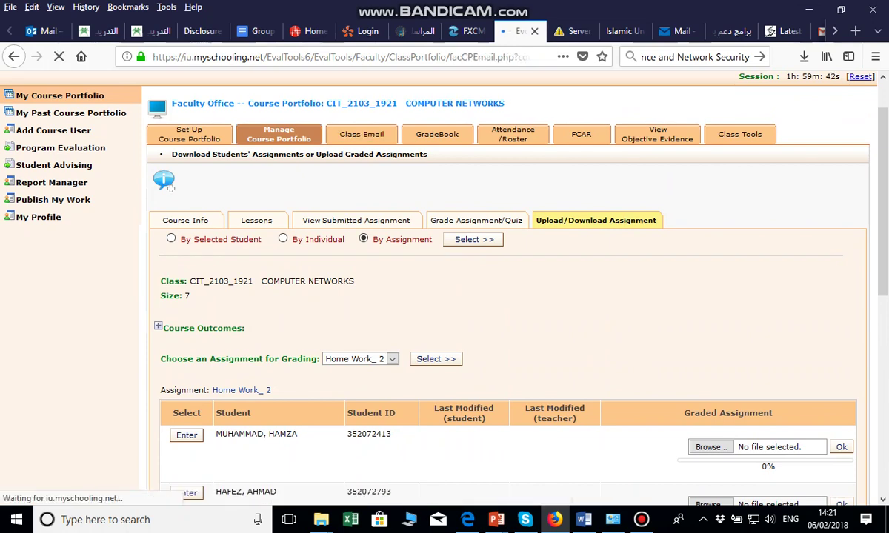
left_click(489, 352)
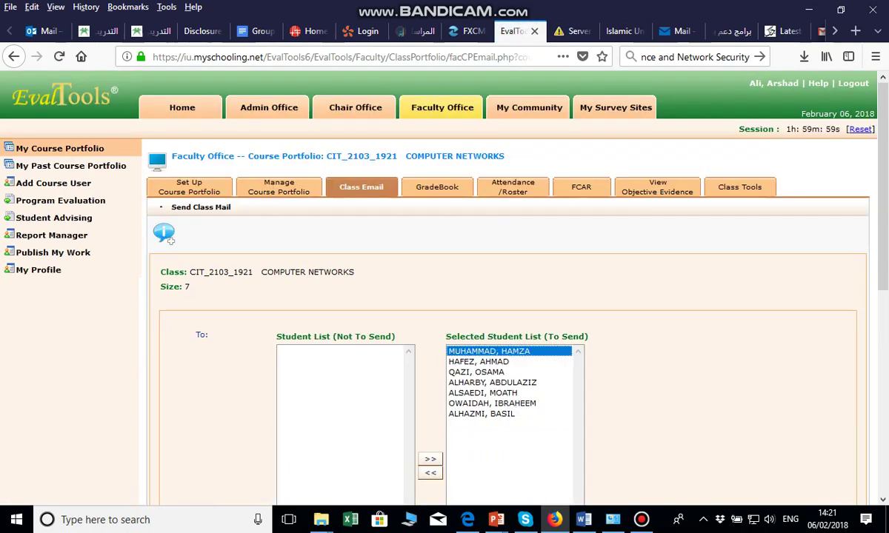
left_click(430, 473)
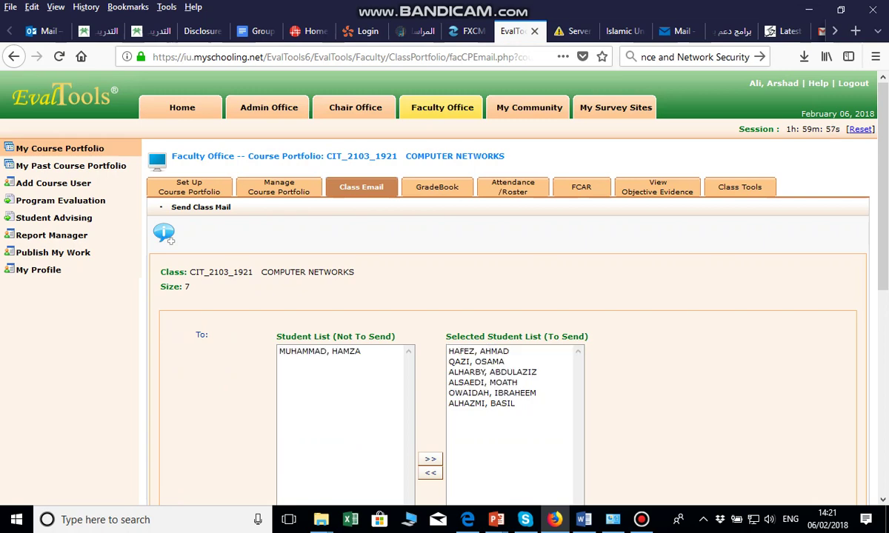
scroll(444, 296, "down", 5)
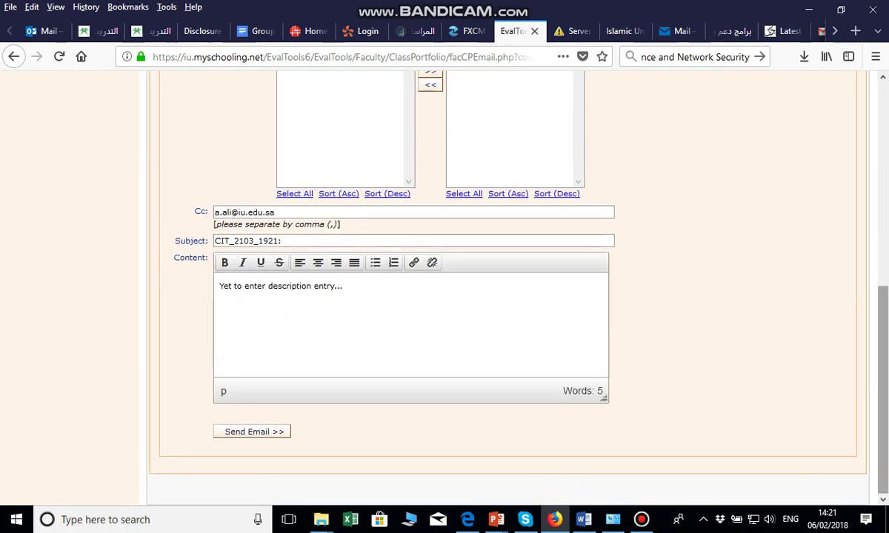
left_click_drag(883, 388, 883, 186)
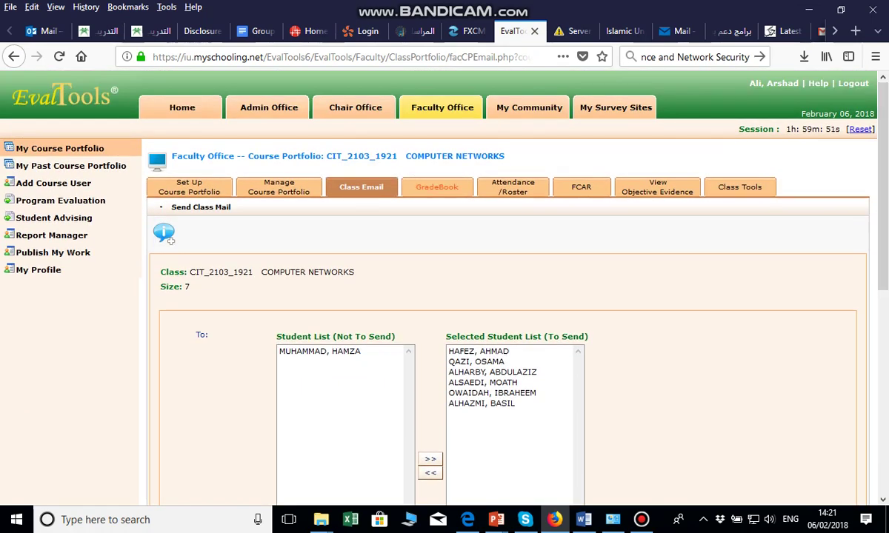
View the class gradebook with its score columns and the gradebook category management page with its release settings.
left_click(436, 187)
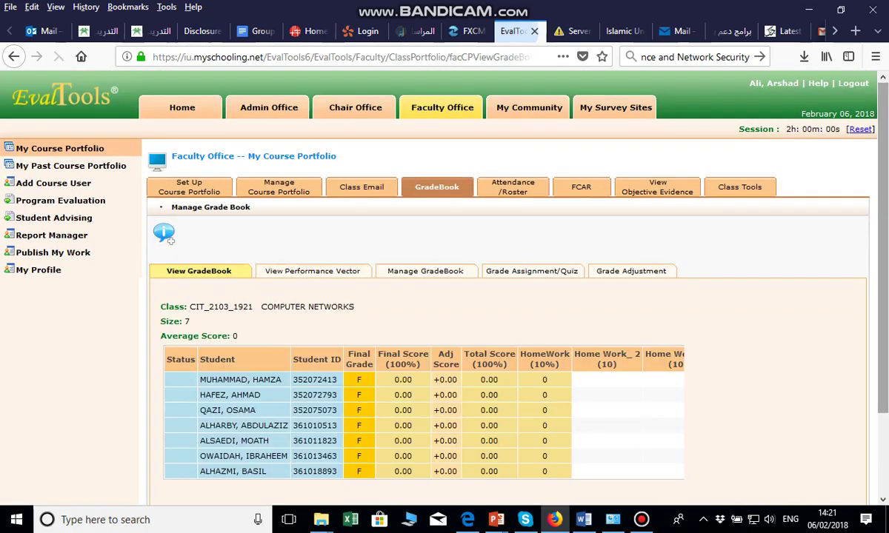
scroll(444, 296, "down", 2)
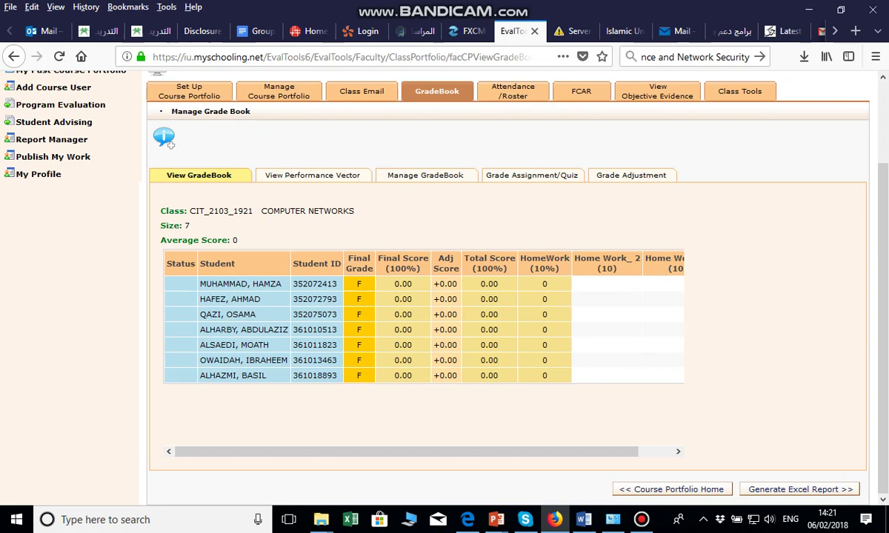
left_click(425, 175)
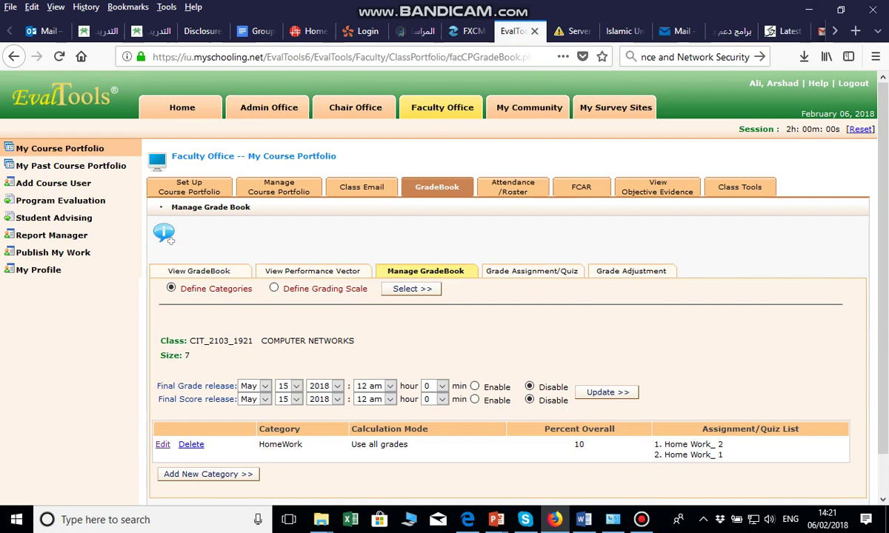
scroll(444, 296, "down", 1)
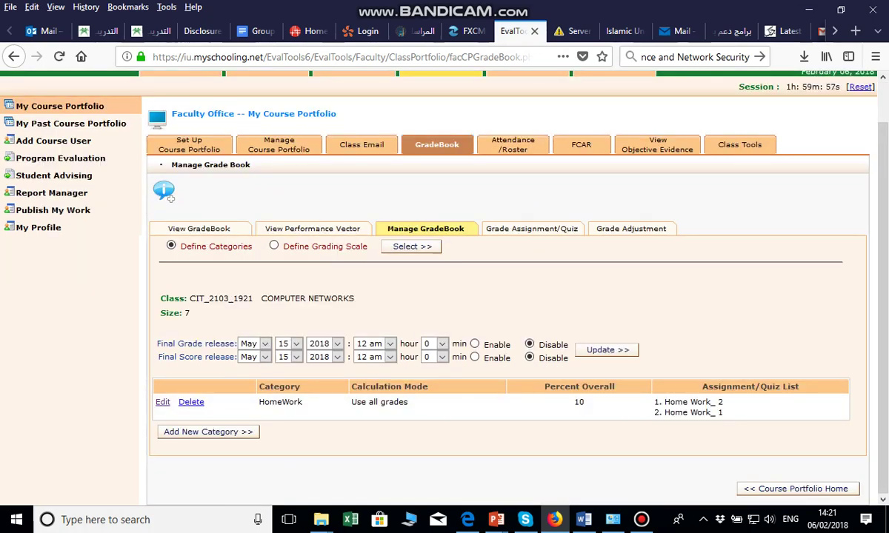
Open the HomeWork category for editing and examine its category name, overall percentage and assignment list.
left_click(162, 402)
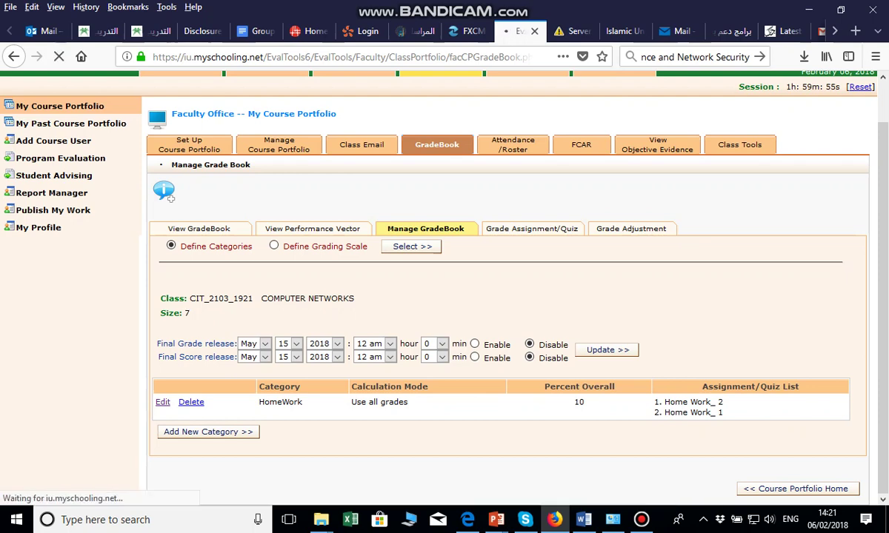
scroll(444, 289, "down", 4)
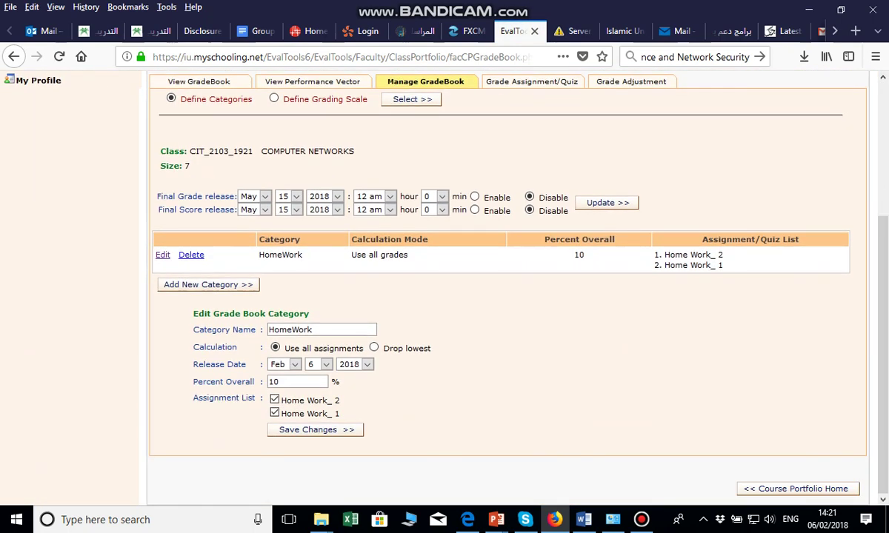
left_click_drag(316, 330, 266, 330)
left_click_drag(282, 382, 267, 382)
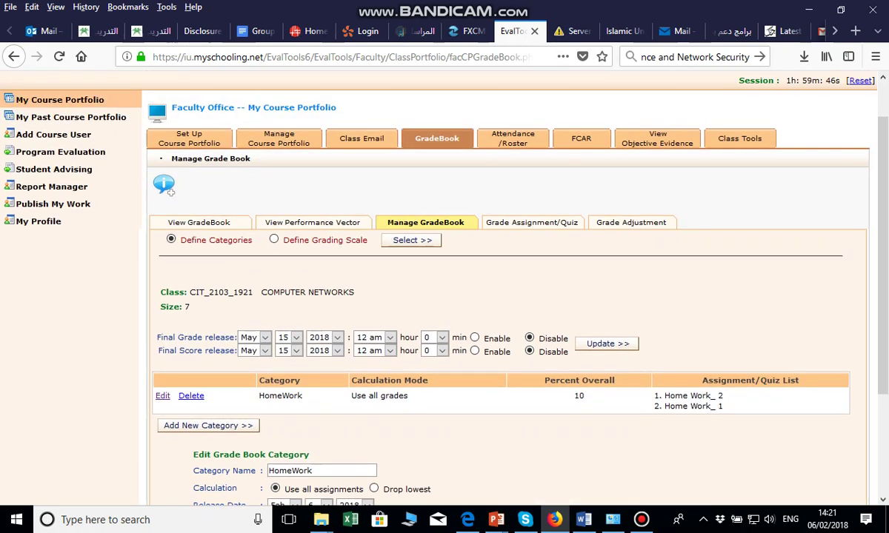
View the class gradebook again and open the grading page of Home Work_ 2 from the gradebook section.
left_click(199, 222)
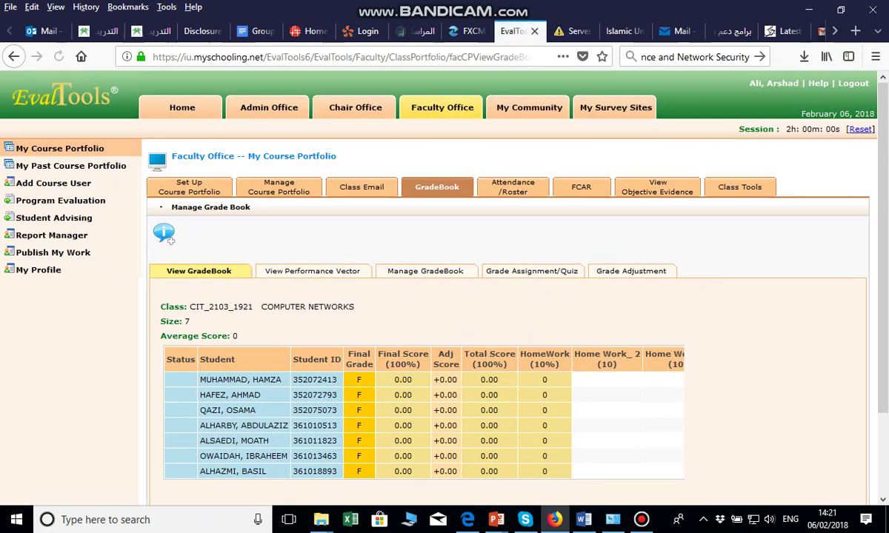
scroll(444, 297, "down", 3)
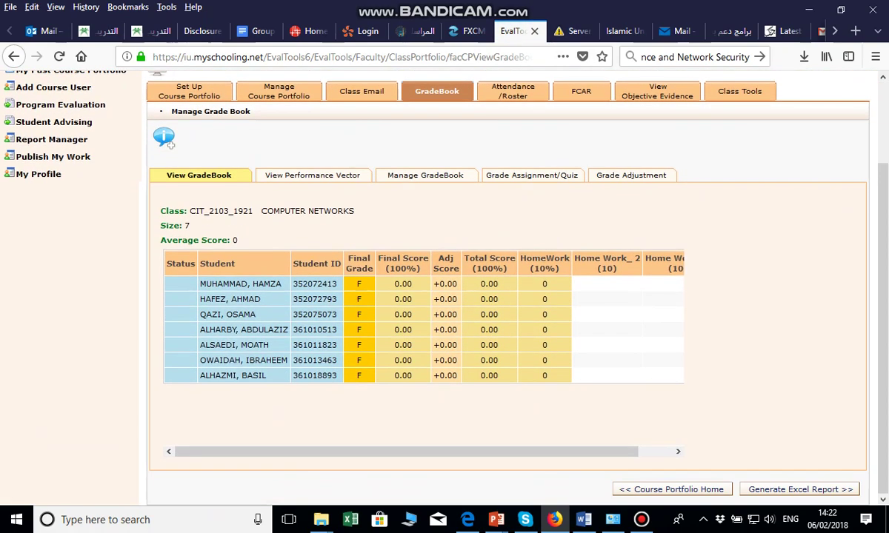
left_click(531, 174)
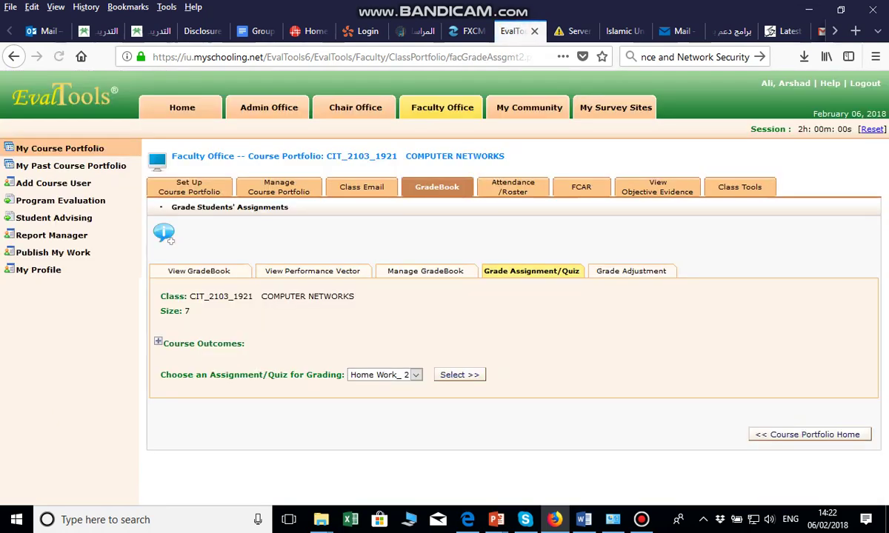
left_click(459, 375)
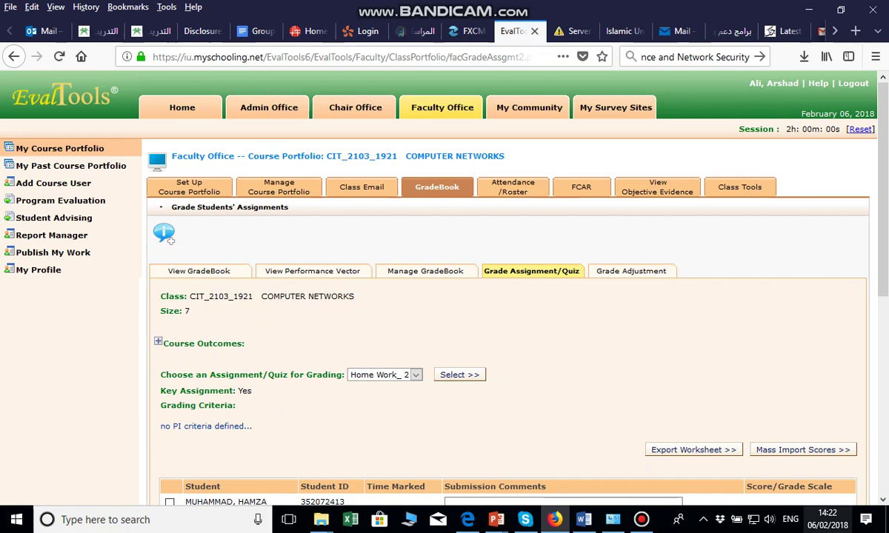
scroll(488, 296, "down", 5)
scroll(489, 296, "up", 5)
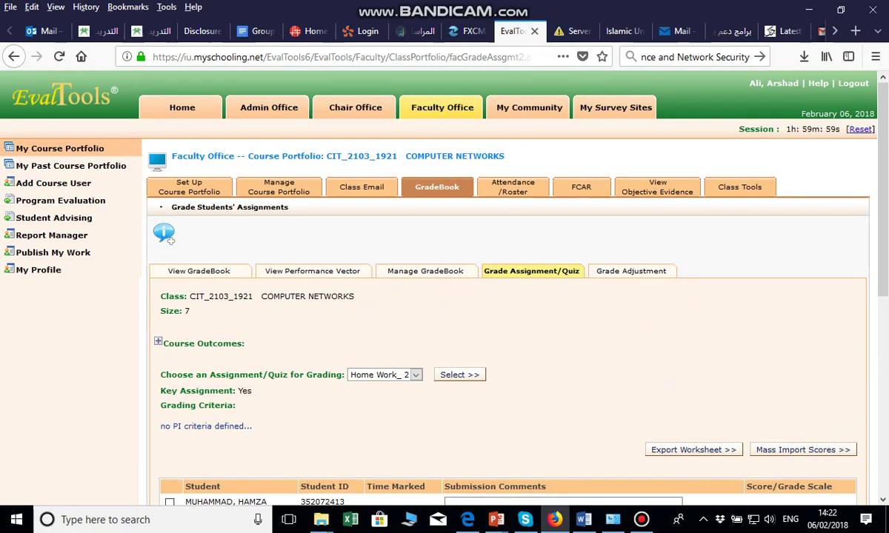
Open the grade adjustment page and examine the adjusted score field and status options of the first listed student.
left_click(631, 271)
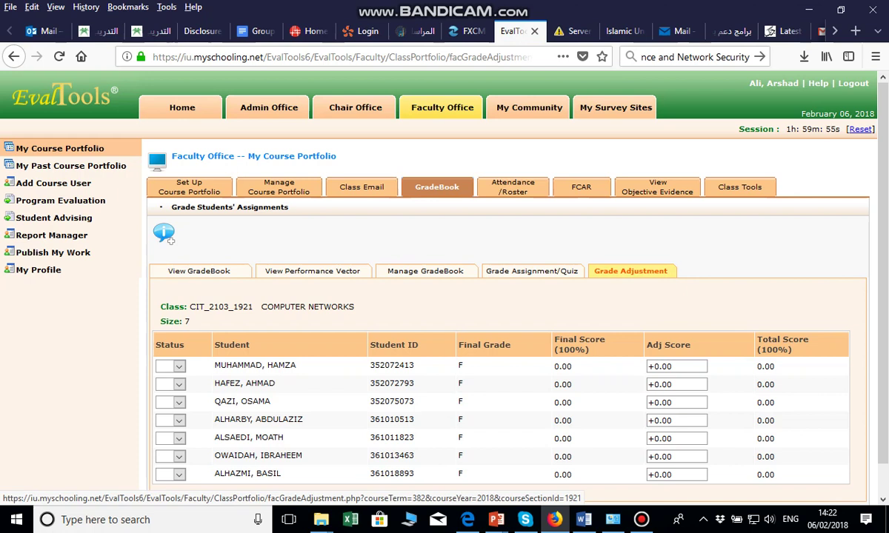
left_click_drag(673, 366, 645, 366)
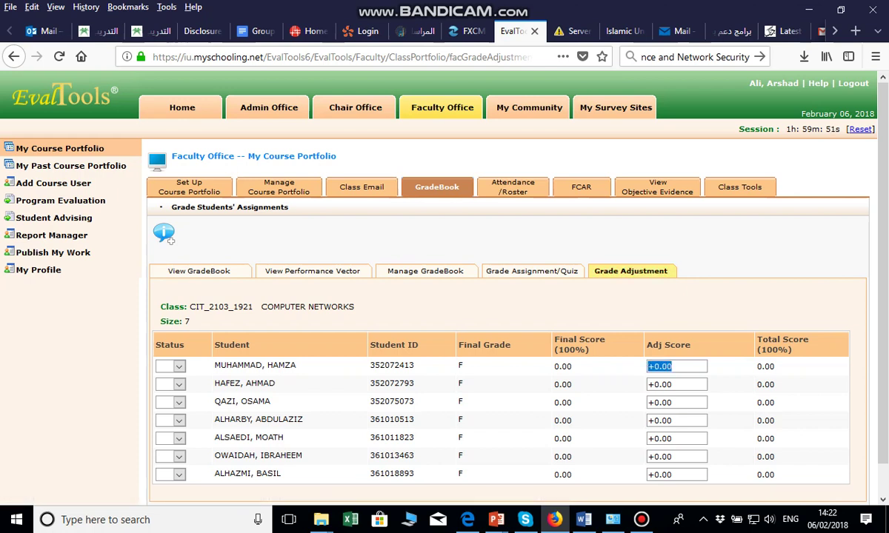
left_click(179, 366)
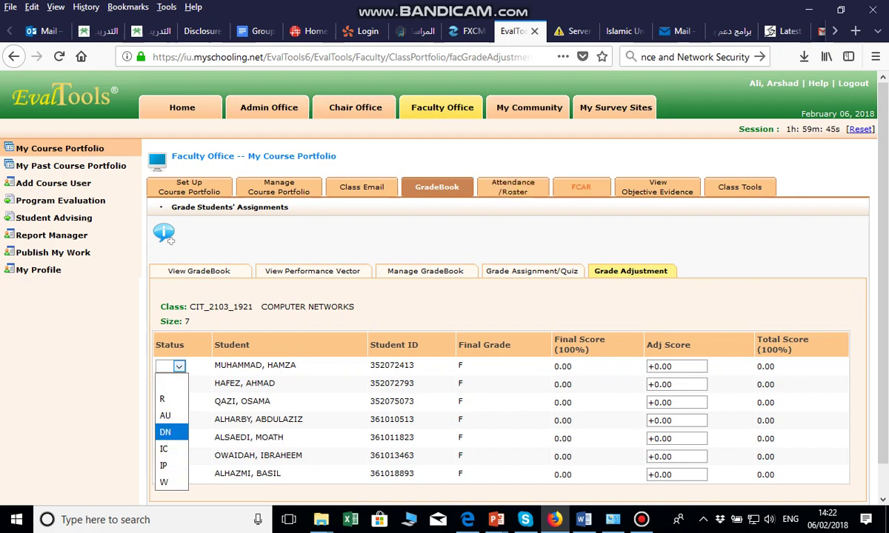
Open the Faculty Course Assessment Report of CIT_2103_1921 and look through its course outcomes and their assigned homework.
left_click(580, 188)
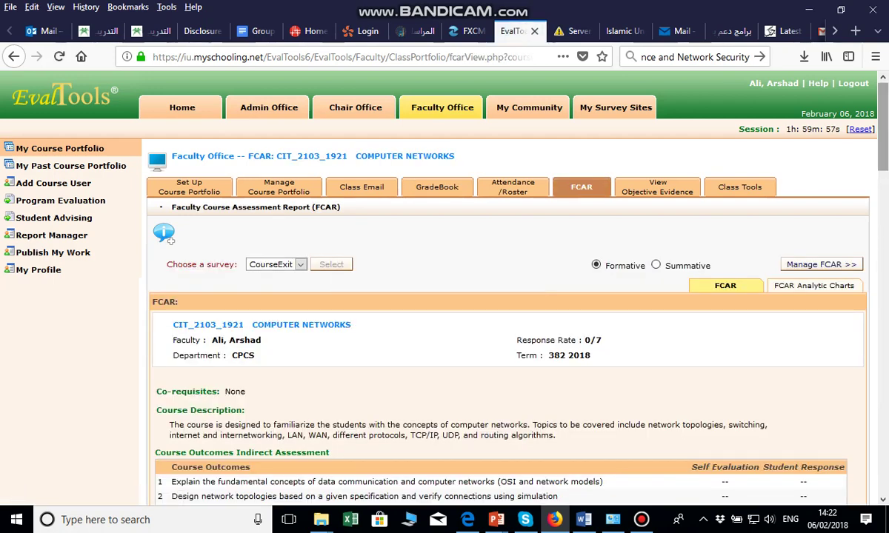
scroll(882, 118, "down", 4)
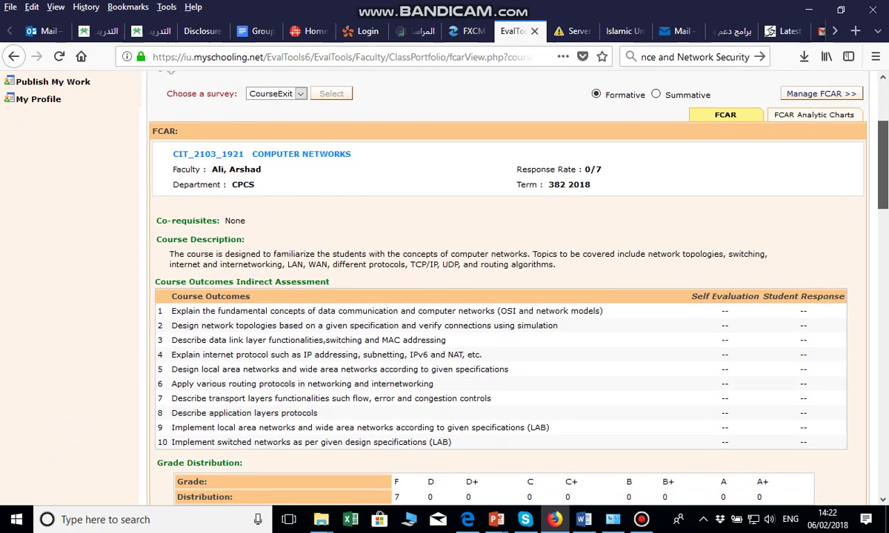
scroll(508, 289, "down", 10)
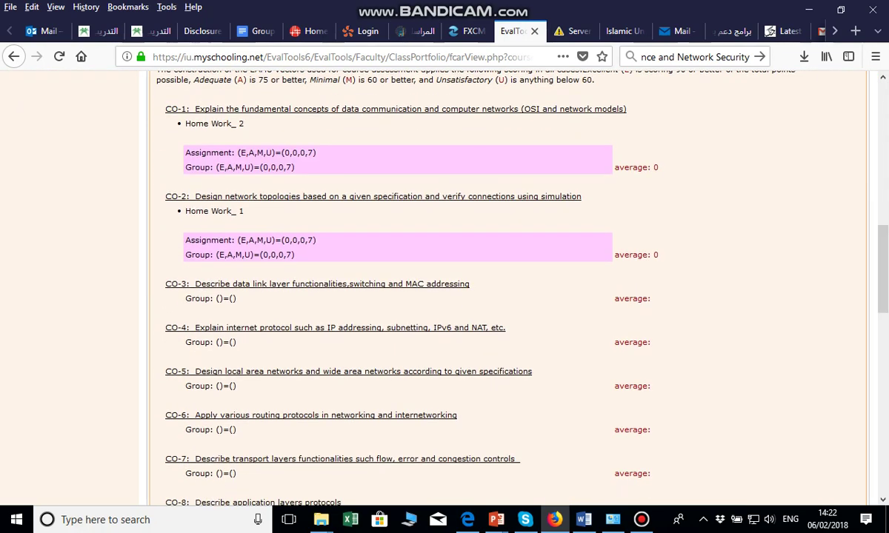
scroll(507, 288, "up", 10)
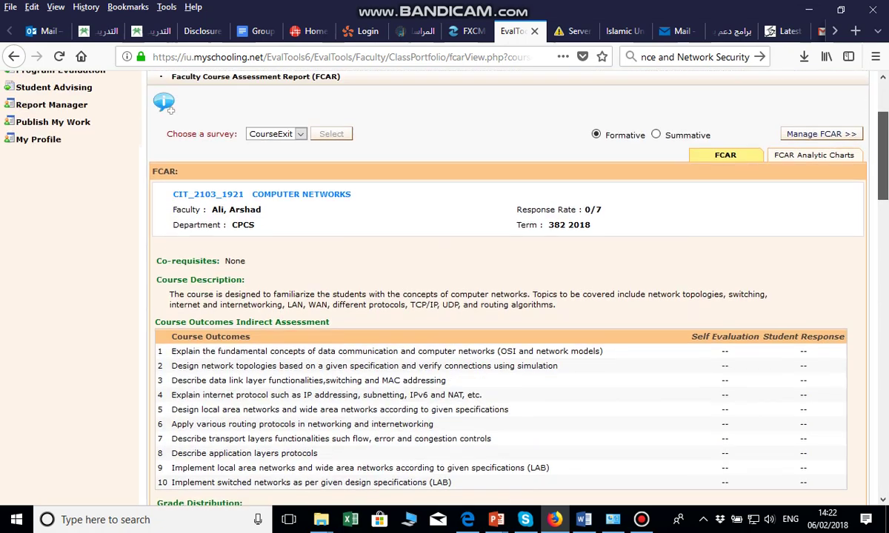
scroll(507, 289, "up", 3)
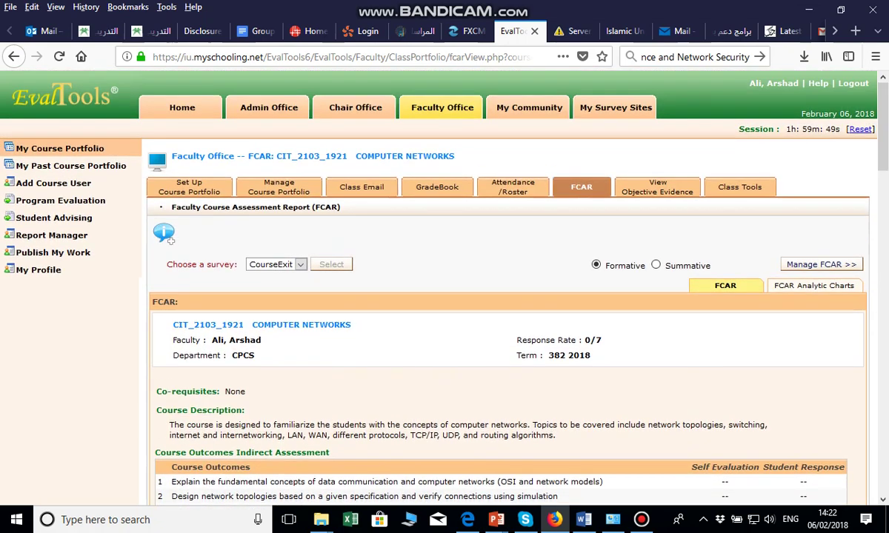
Open the past course portfolio CPIT_370_2301 of term 381 2017 and show its Faculty Course Assessment Report.
left_click(71, 165)
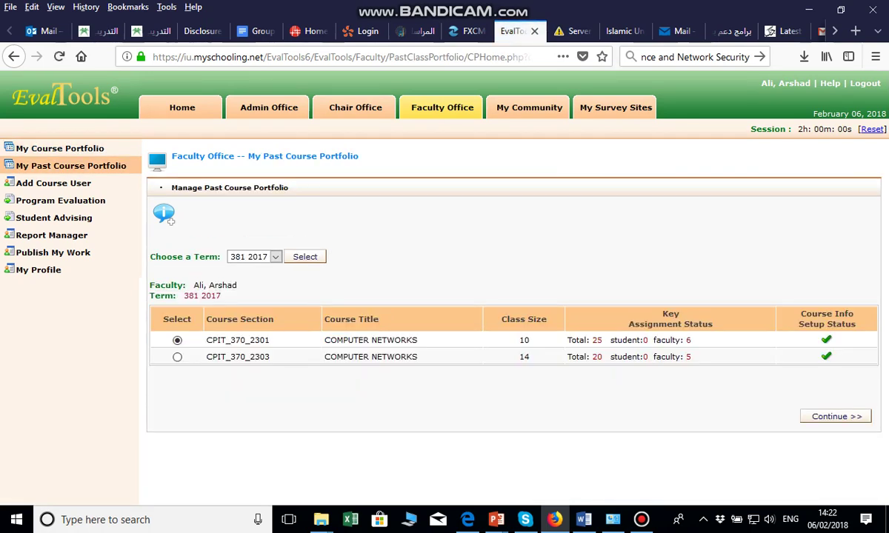
left_click(835, 416)
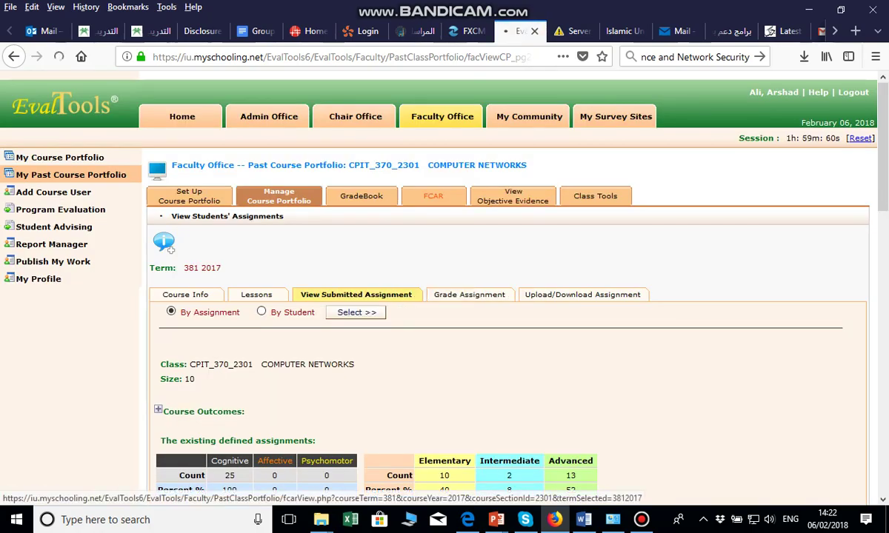
left_click(433, 195)
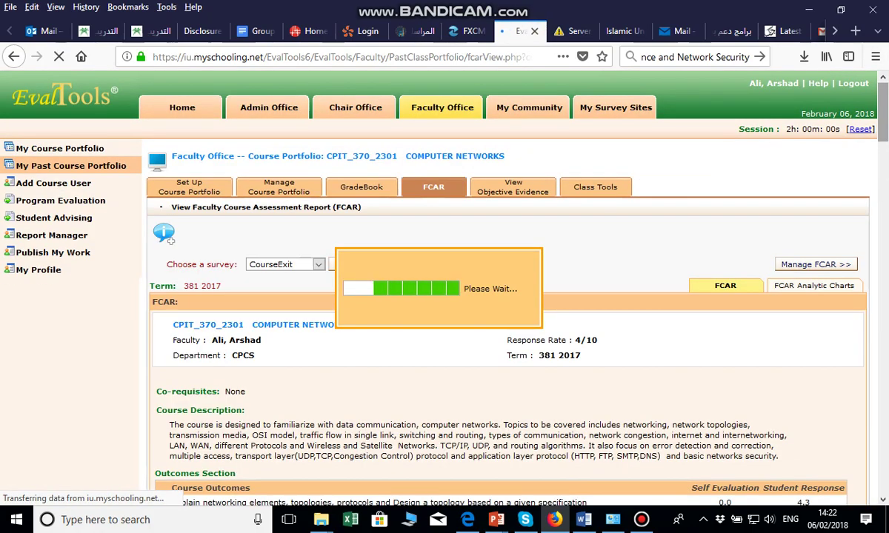
Examine the course outcome assessments in the CPIT_370_2301 report, highlighting the average of CO-3.
scroll(444, 281, "down", 20)
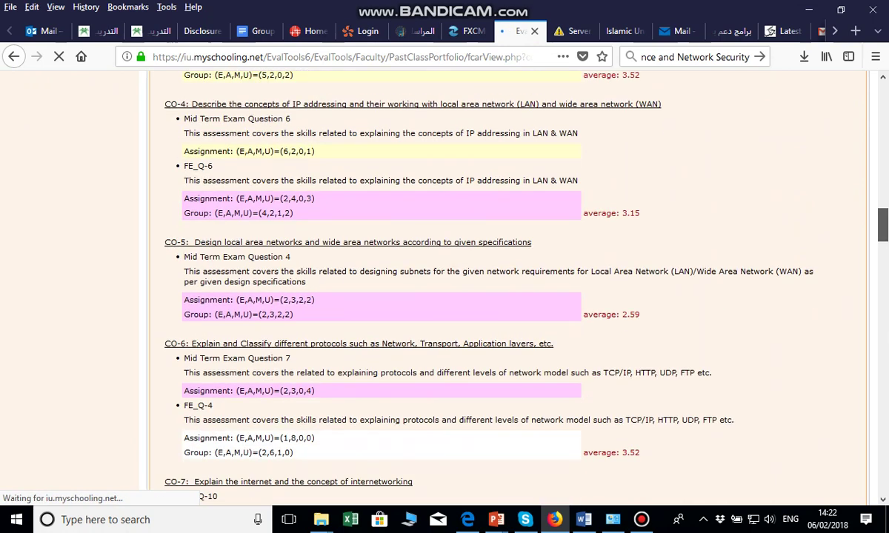
scroll(444, 282, "up", 4)
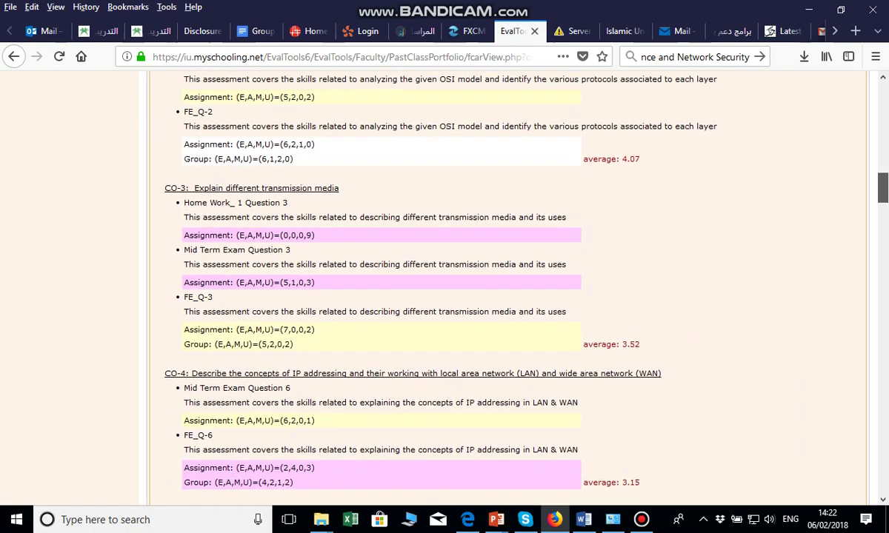
scroll(444, 282, "up", 1)
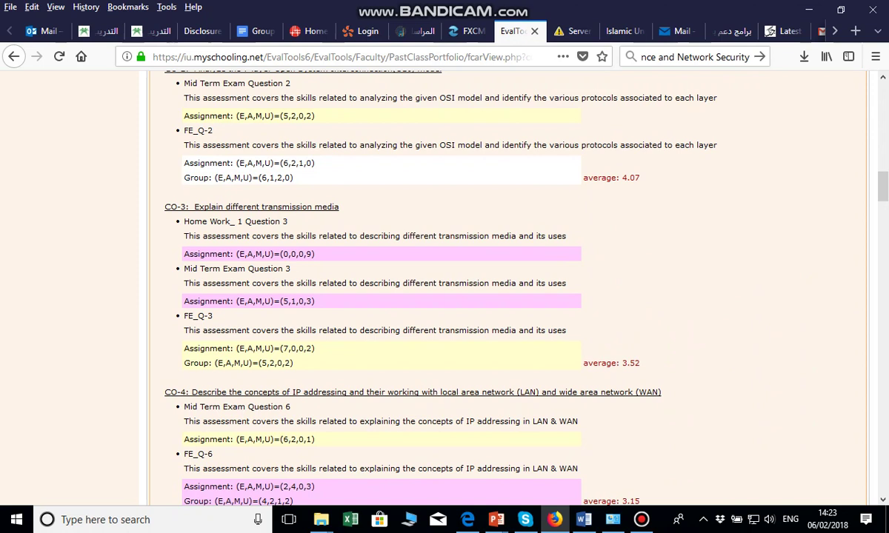
left_click_drag(643, 363, 583, 363)
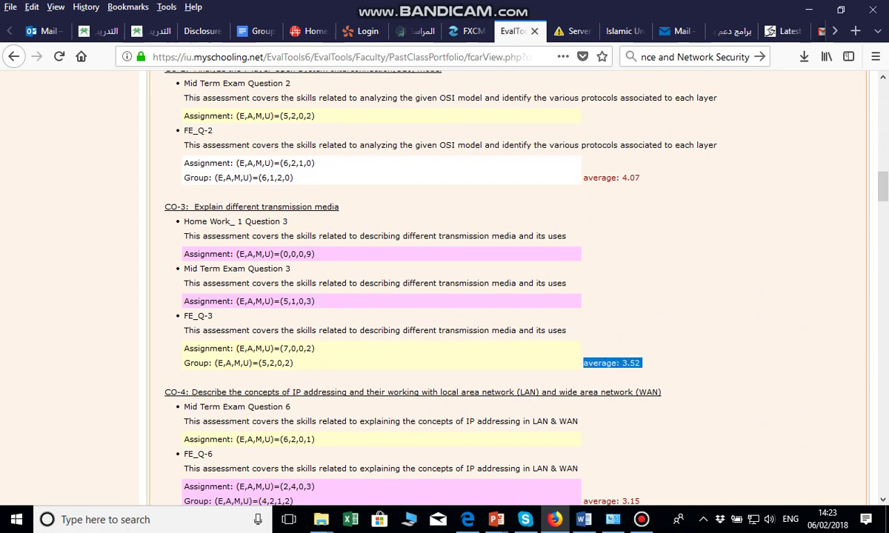
Examine the report's CO analysis chart, assignment distribution charts, student outcomes assessment and SO analysis.
left_click_drag(882, 187, 882, 300)
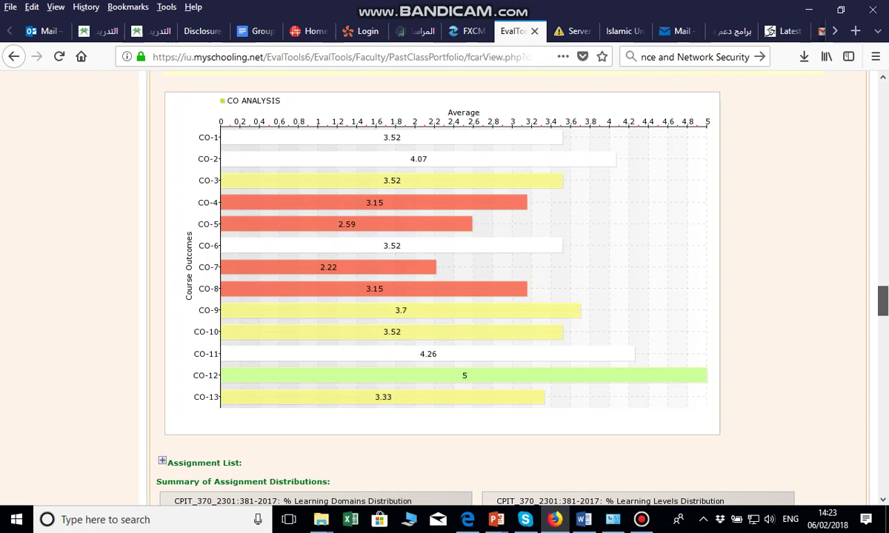
scroll(489, 274, "up", 1)
scroll(488, 282, "down", 5)
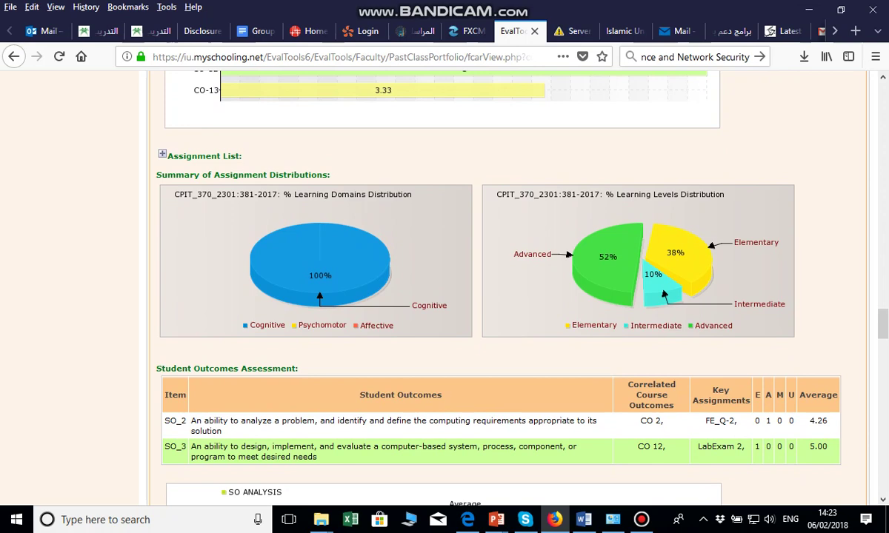
scroll(489, 281, "down", 3)
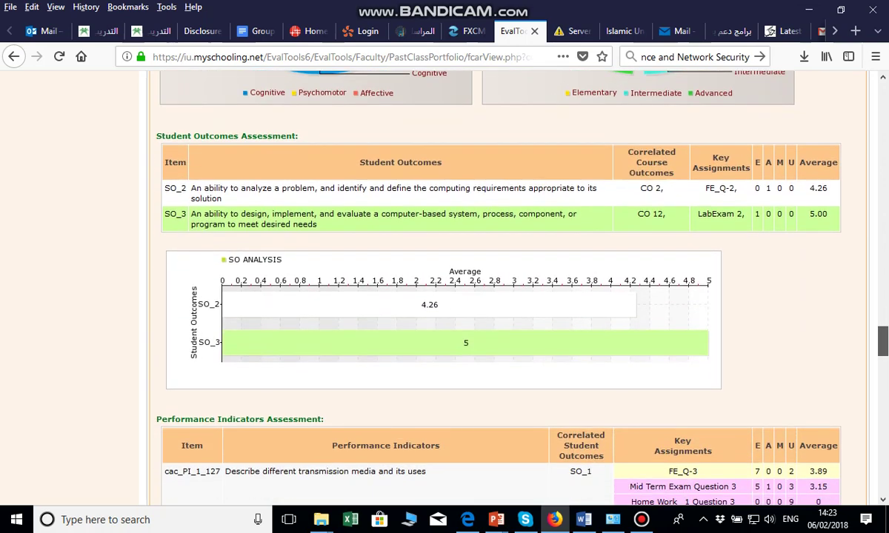
Examine the Performance Indicators Assessment table and the performance indicators chart in the CPIT_370_2301 report.
scroll(489, 281, "down", 4)
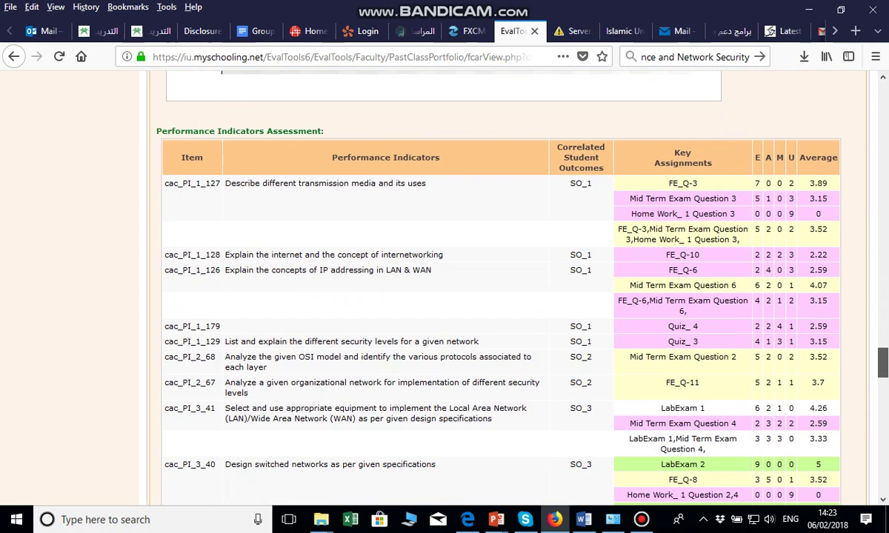
scroll(489, 281, "down", 5)
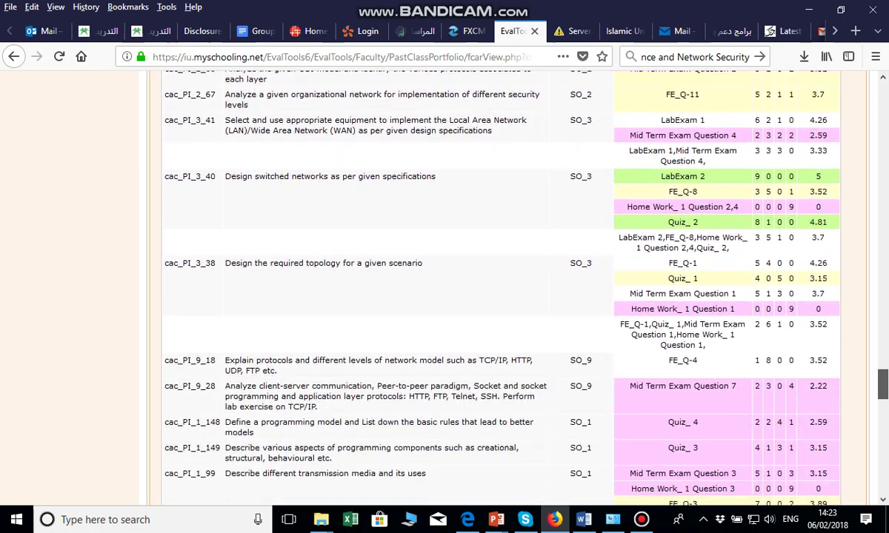
scroll(489, 281, "down", 8)
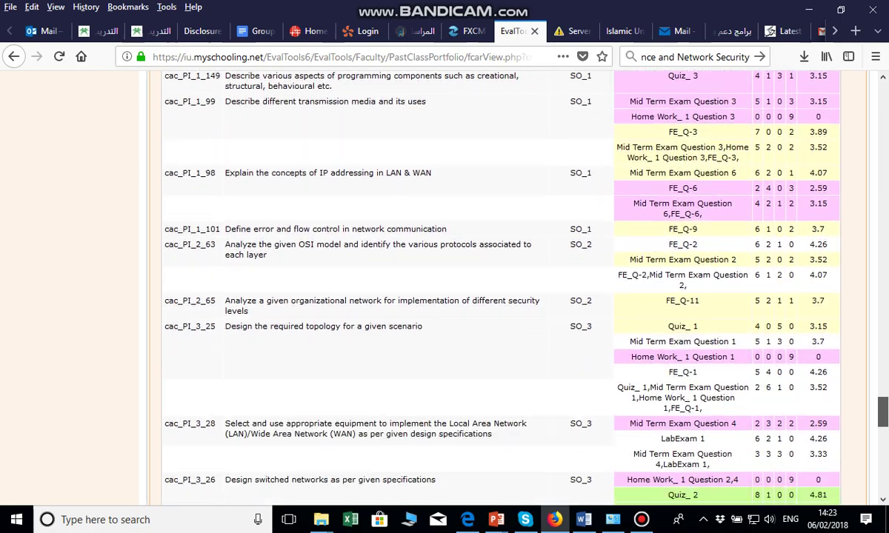
scroll(488, 282, "down", 8)
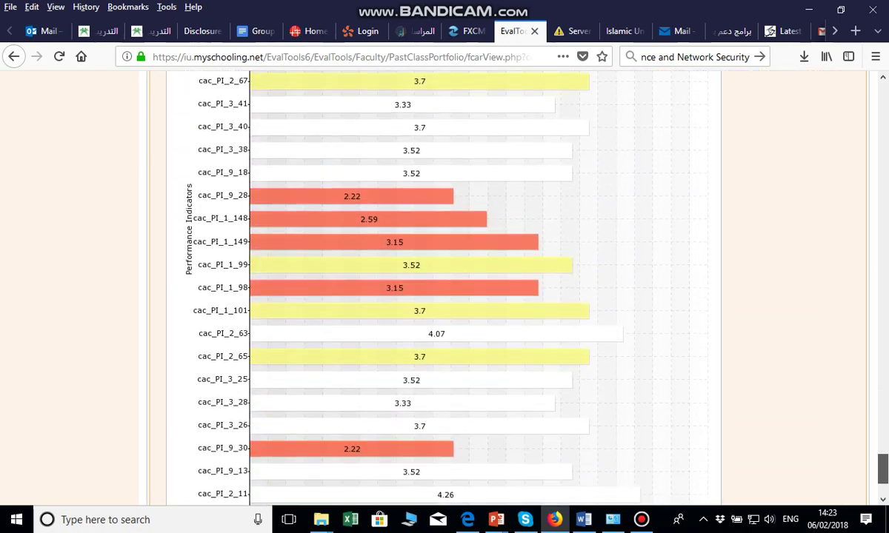
Switch the CPIT_370_2301 FCAR from viewing to managing and open its Reflection on Course Delivery form.
scroll(488, 281, "up", 20)
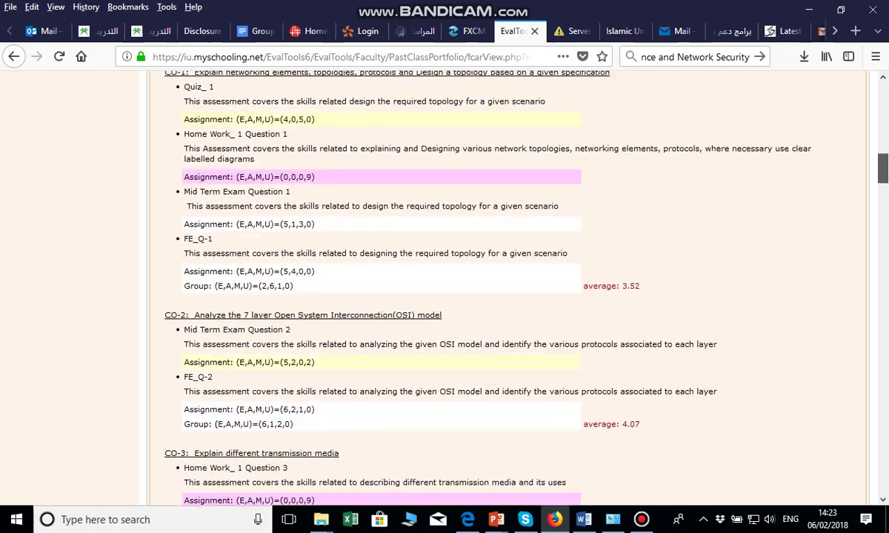
scroll(489, 281, "up", 7)
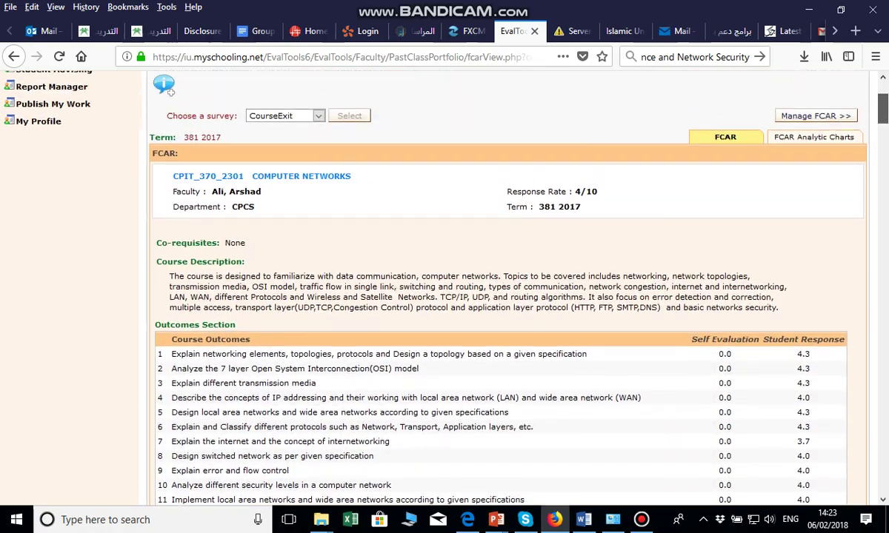
scroll(489, 282, "up", 1)
left_click(815, 171)
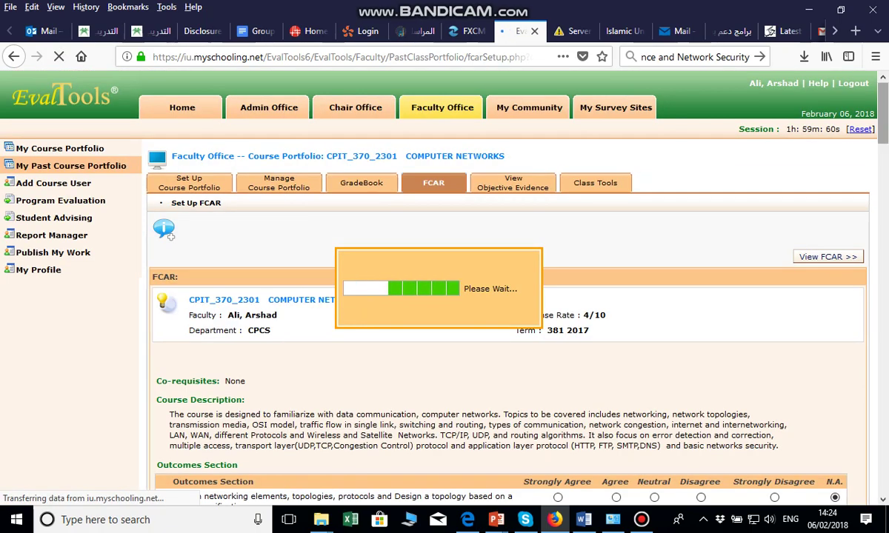
scroll(489, 281, "down", 13)
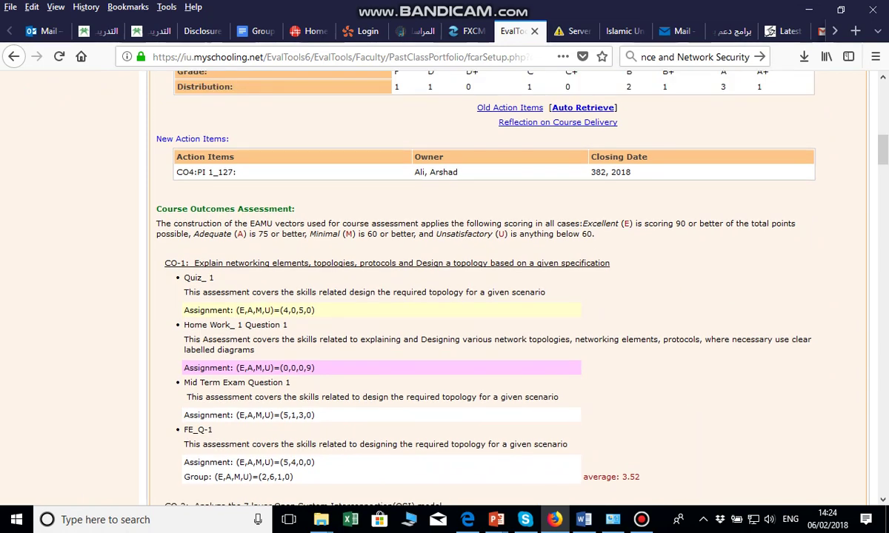
left_click(557, 122)
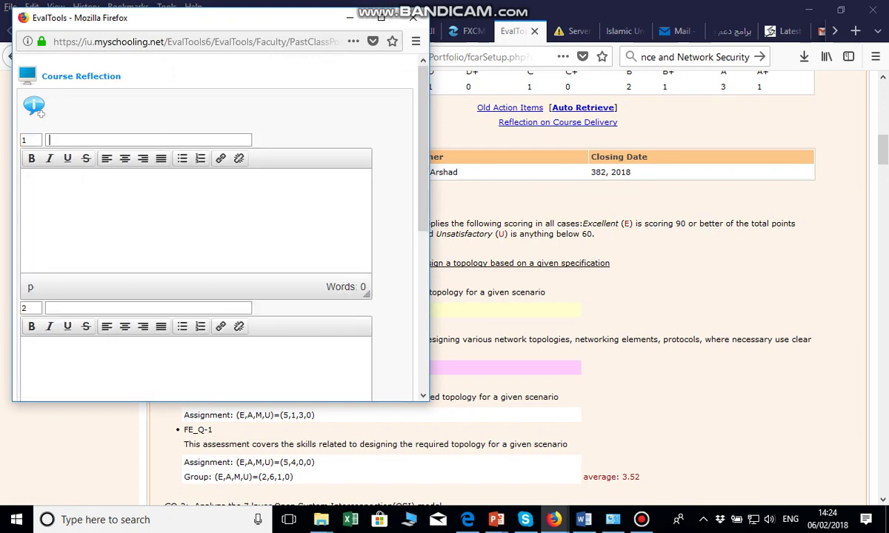
Try to save a first course reflection titled "CPIT: CO 4 , cac_PI_1_103" with an empty description.
type("CPCS: CO 2 , cac_PI_1_103")
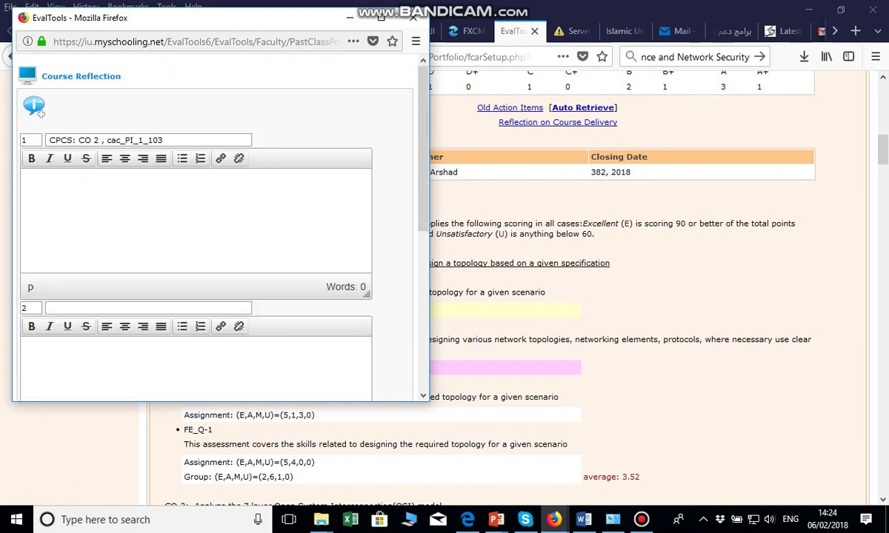
key("BackSpace")
type("\\")
key("BackSpace")
key("BackSpace")
type("IT")
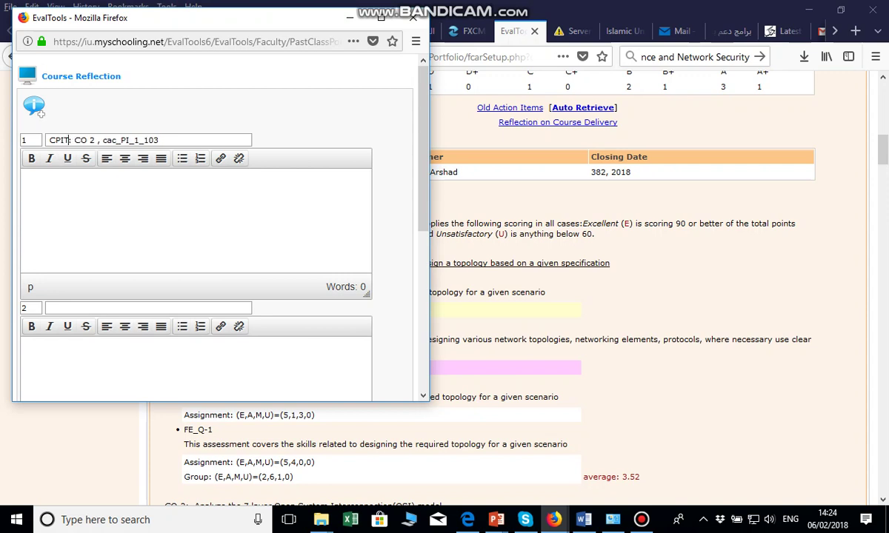
left_click(94, 140)
key("BackSpace")
type("4")
left_click(160, 140)
left_click(26, 181)
scroll(196, 222, "down", 4)
scroll(196, 222, "down", 1)
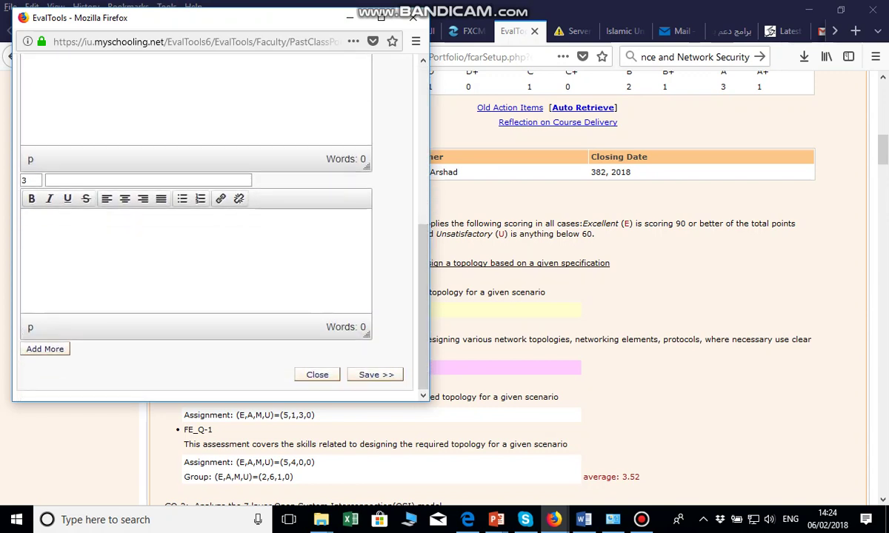
left_click(375, 375)
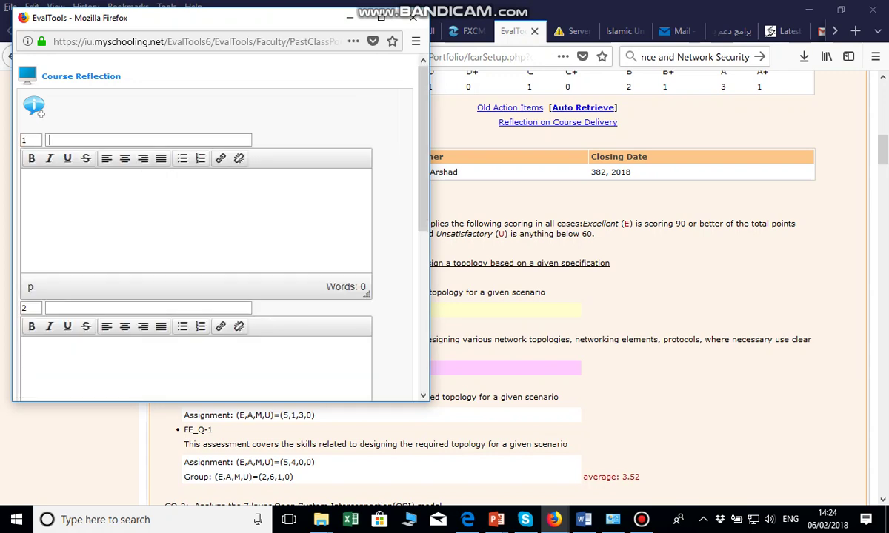
Save course reflection 1 titled "CPIT: CO 4 , cac_PI_1_103" with the text "More than 25% failed" and close the form.
type("c")
left_click(132, 155)
left_click(119, 194)
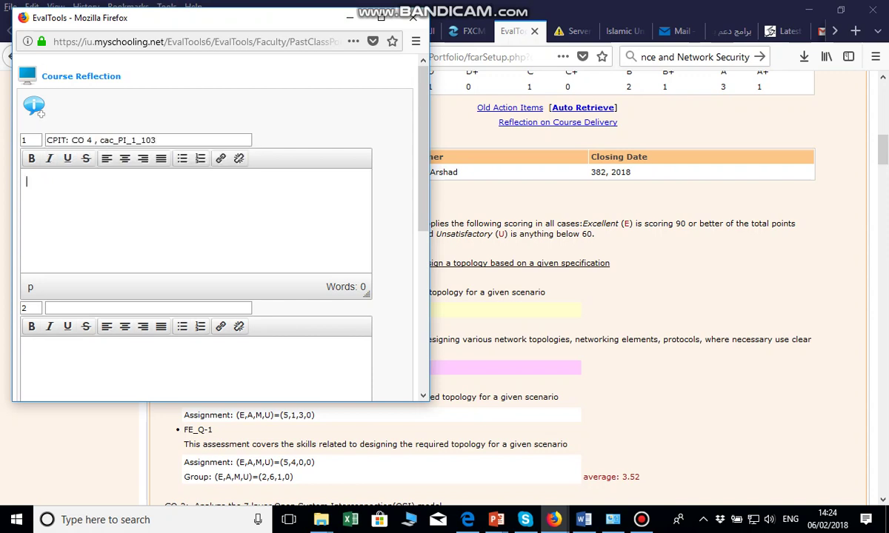
type("More than 25% failed")
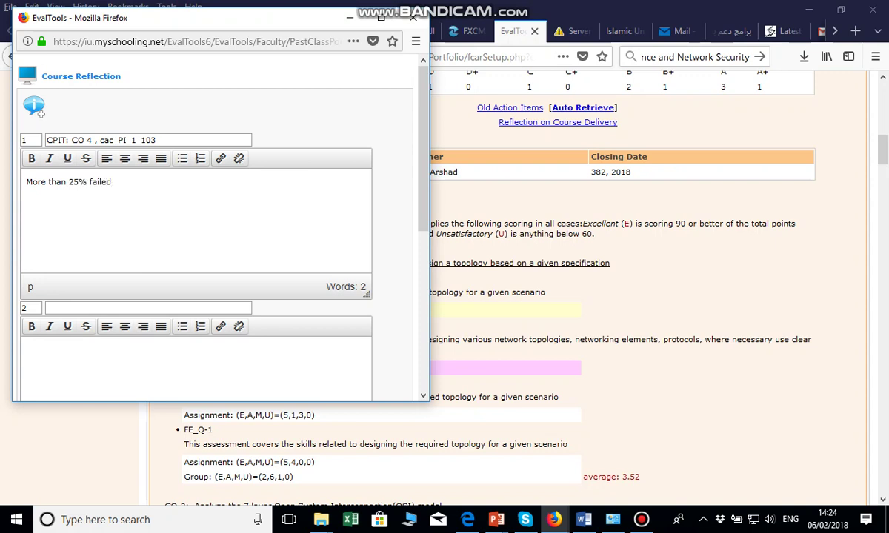
scroll(214, 222, "down", 5)
left_click(376, 375)
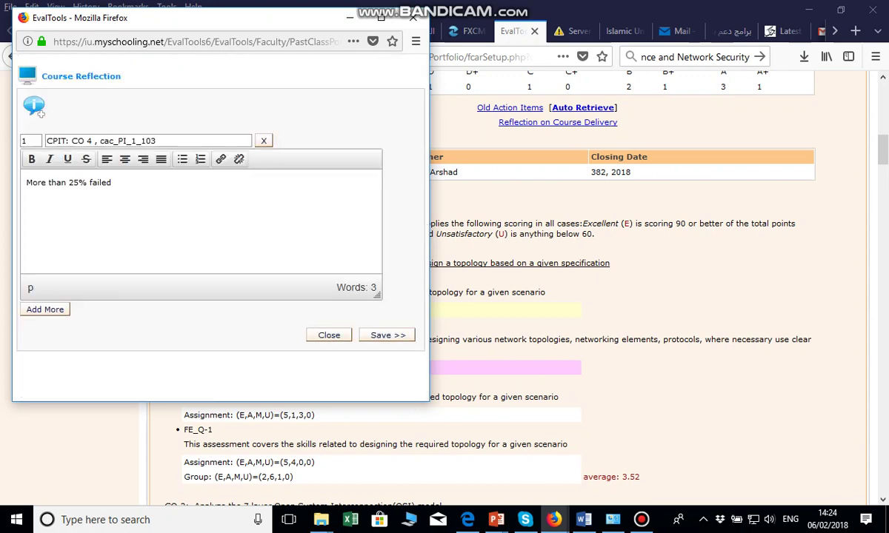
left_click(329, 335)
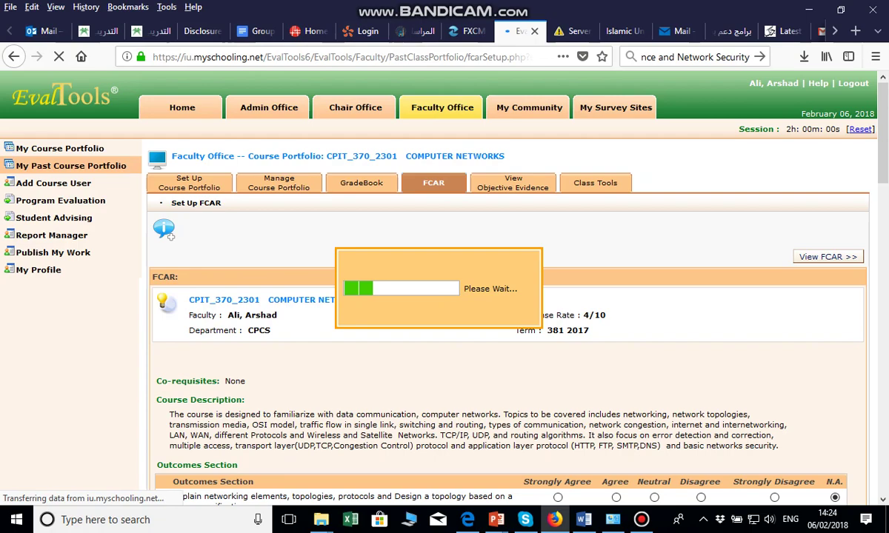
left_click(641, 519)
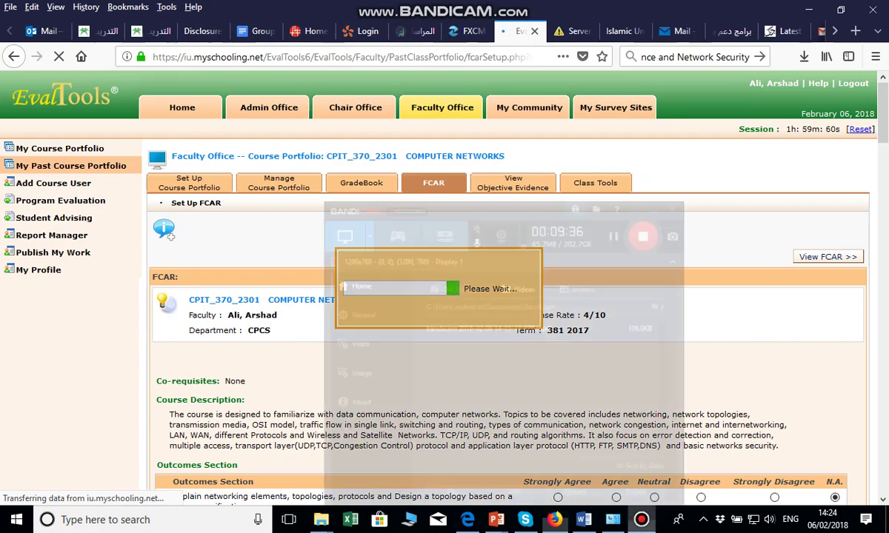
left_click(642, 519)
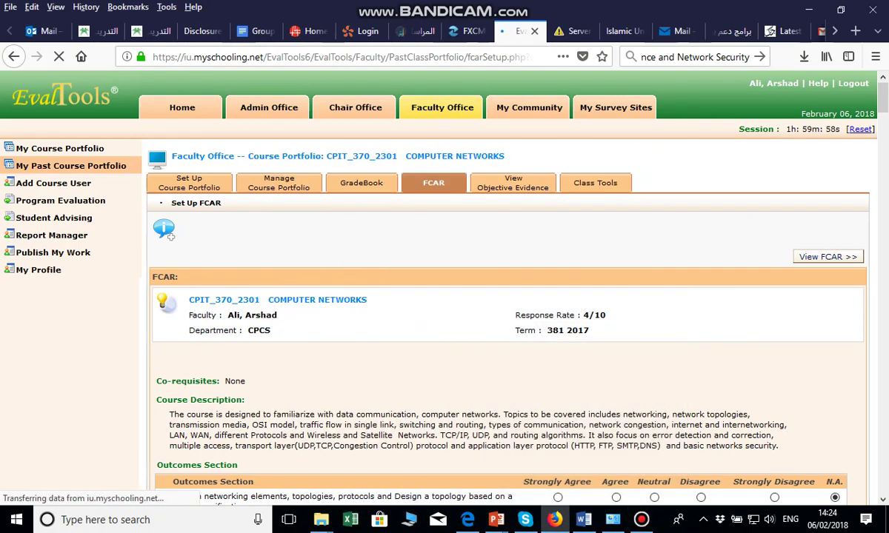
Edit the new action item CO4:PI 1_127 in the FCAR, adding text that begins with "Sample is not".
left_click_drag(882, 98, 882, 154)
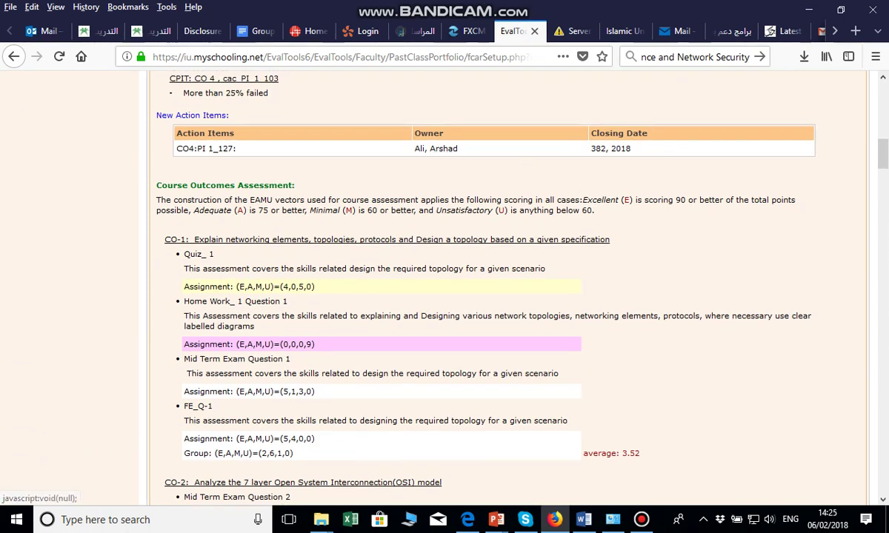
left_click(192, 116)
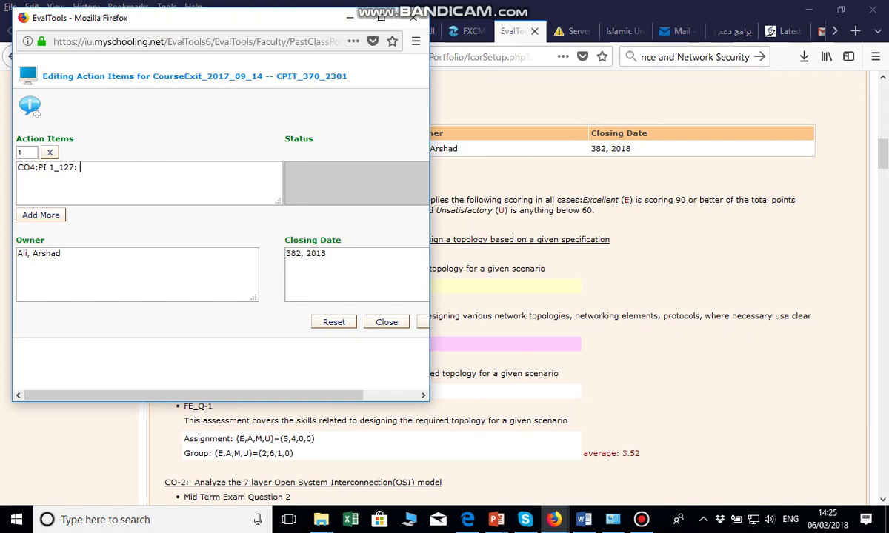
type("Sample is not eng")
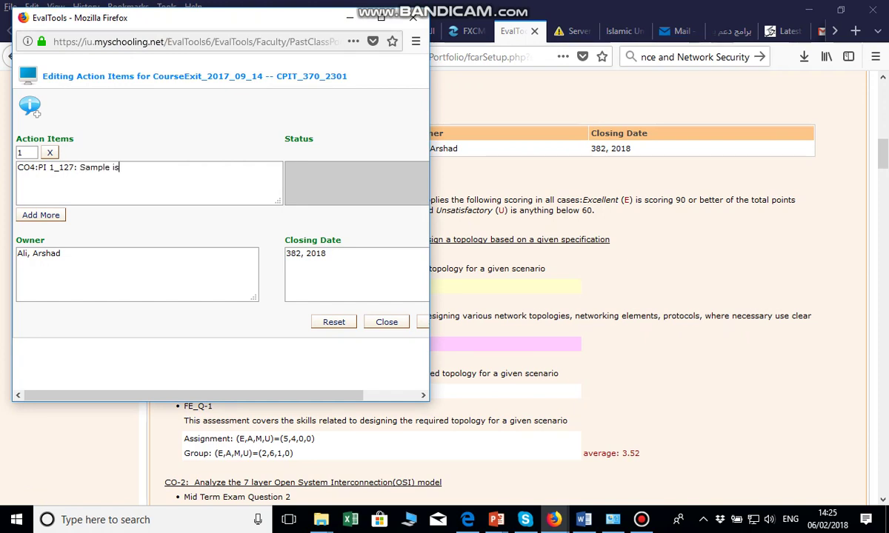